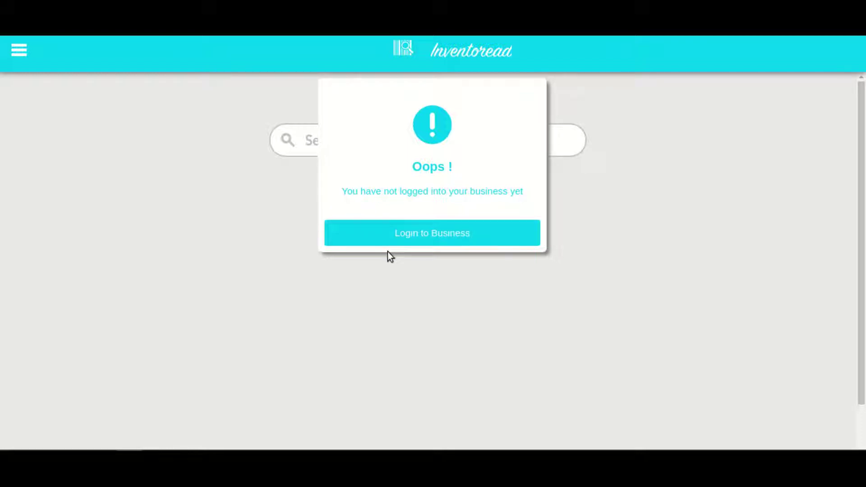
# Step: Start the business login from the 'Oops!' popup to reach the Clover sign-in
pyautogui.click(424, 240)
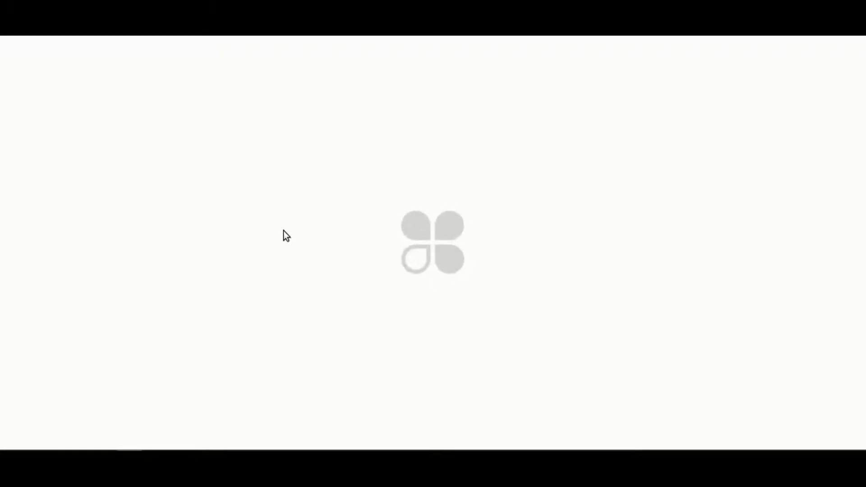
# Step: Sign in to Clover Sandbox with the saved credentials and select TestMerchant
pyautogui.click(180, 173)
pyautogui.click(120, 222)
pyautogui.click(120, 279)
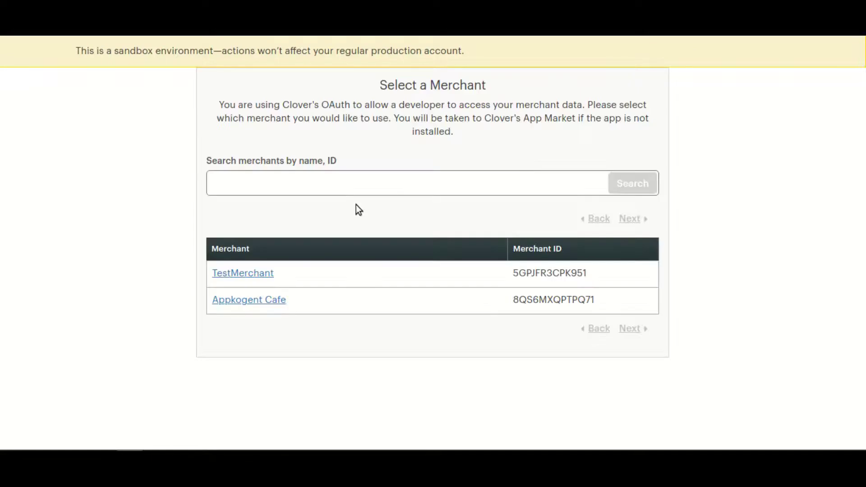
pyautogui.click(246, 274)
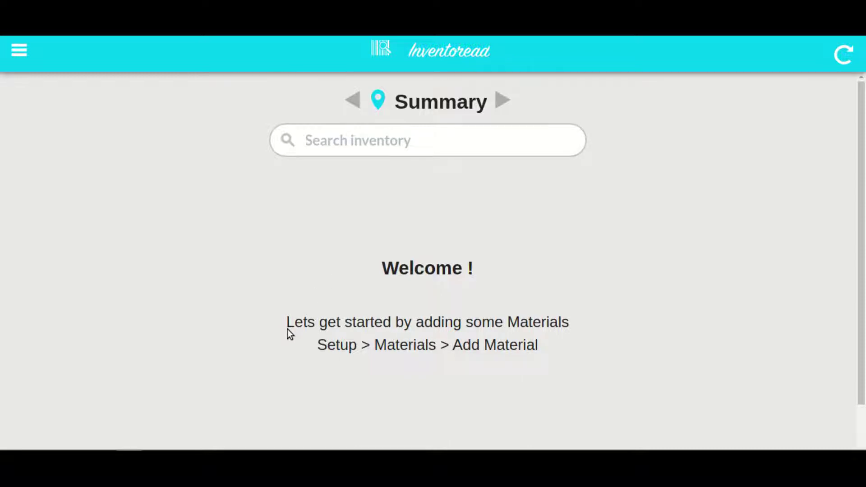
# Step: Under Setup > Locations, add Test Location 1 (0451) and Test Location 2 (4510), then return to Summary
pyautogui.click(19, 50)
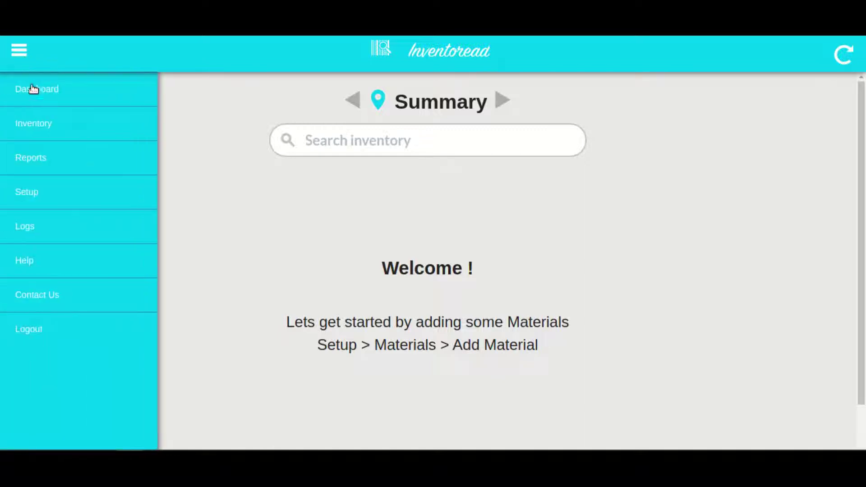
pyautogui.click(31, 157)
pyautogui.click(41, 339)
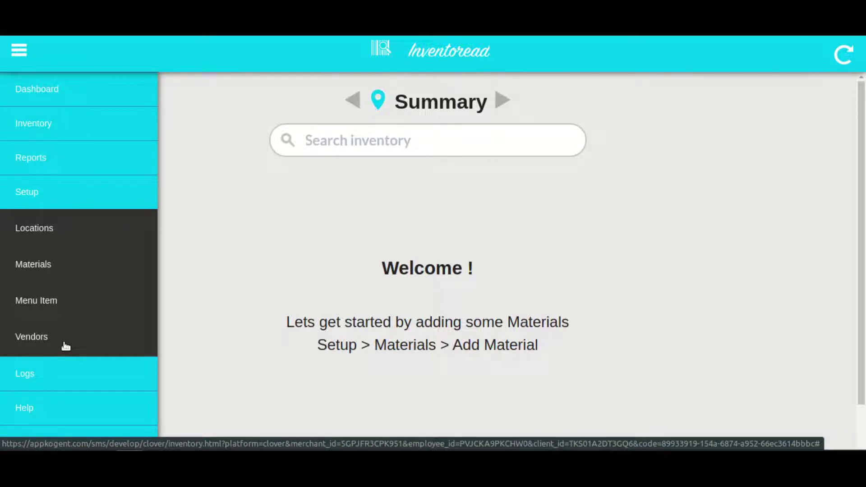
pyautogui.click(35, 230)
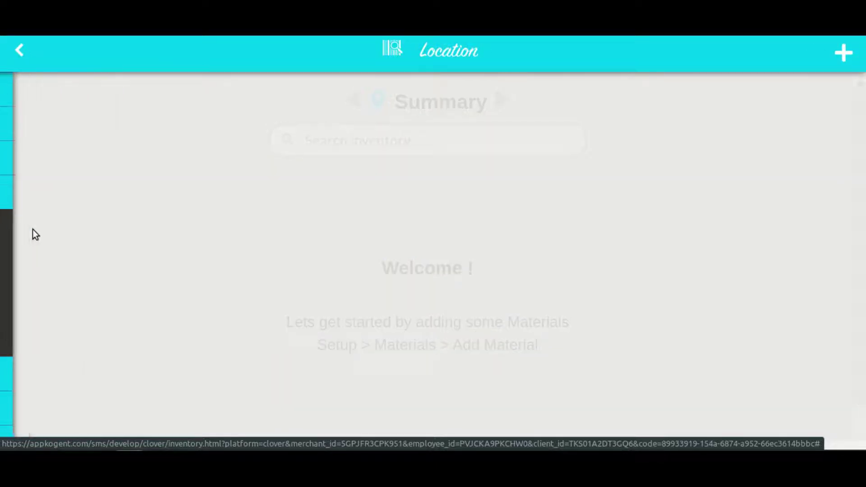
pyautogui.click(843, 53)
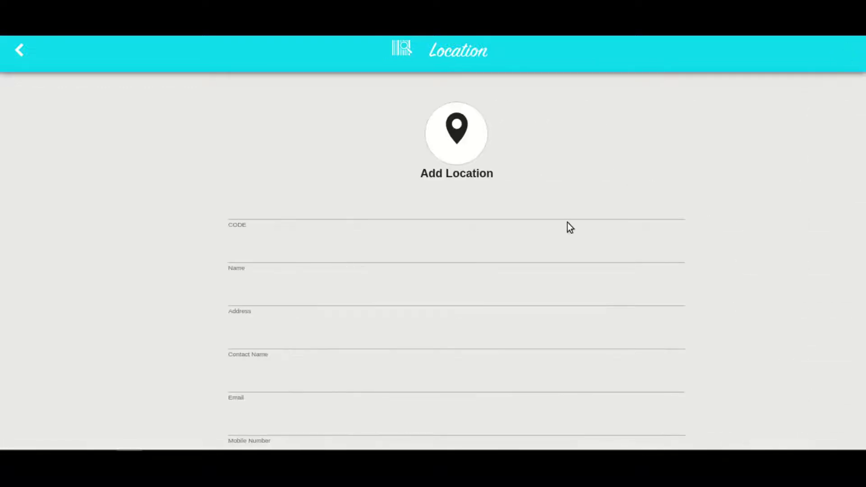
pyautogui.click(330, 210)
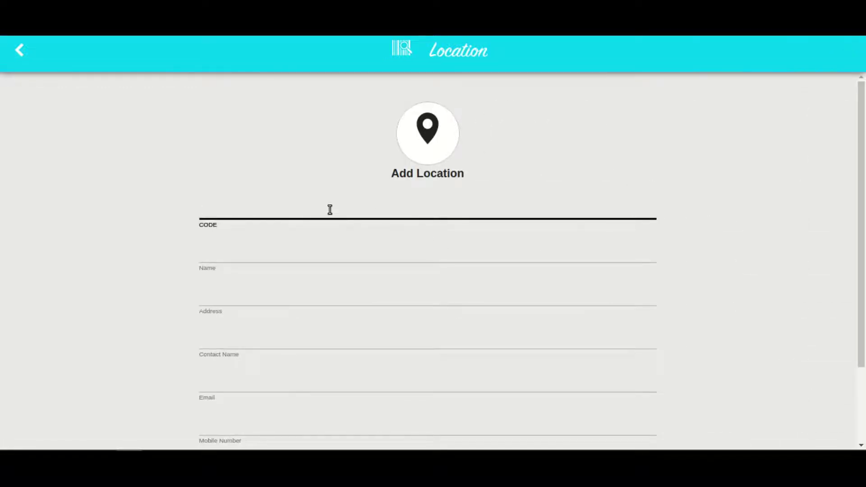
pyautogui.write('0451')
pyautogui.click(247, 253)
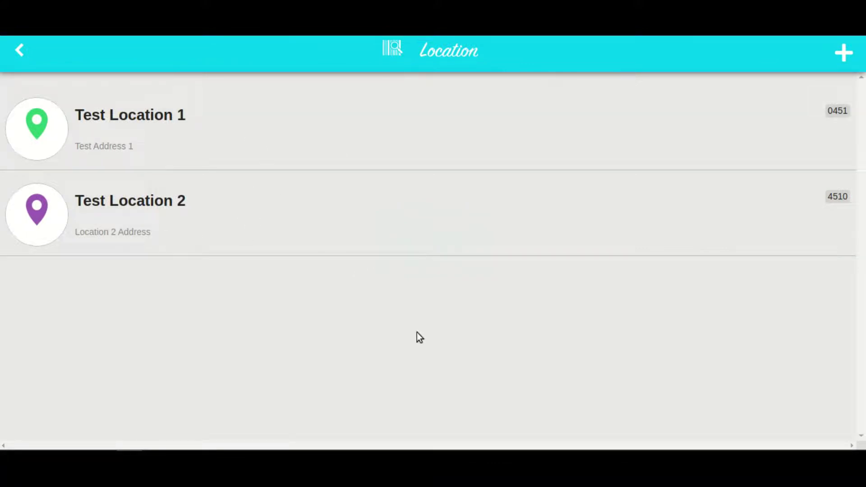
pyautogui.click(18, 49)
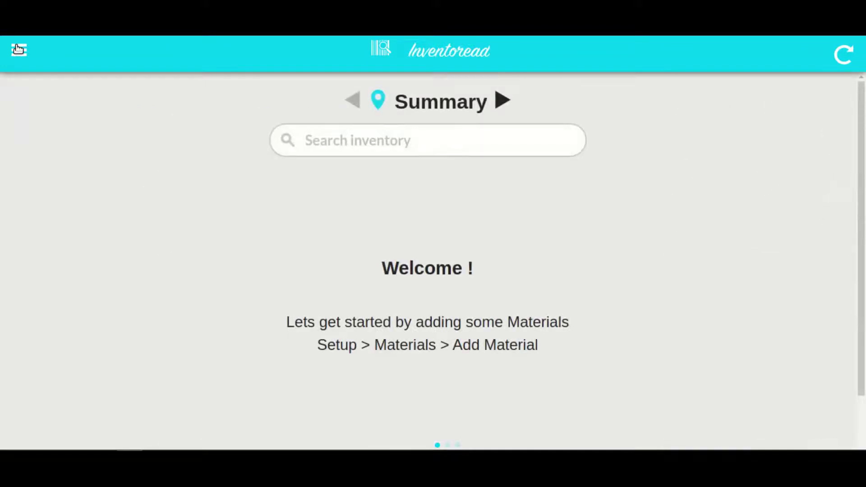
# Step: Import Soft Drink (SKU 0235), Lava Cake (0541) and Burger (410) as materials from Clover Inventory
pyautogui.click(18, 49)
pyautogui.click(31, 157)
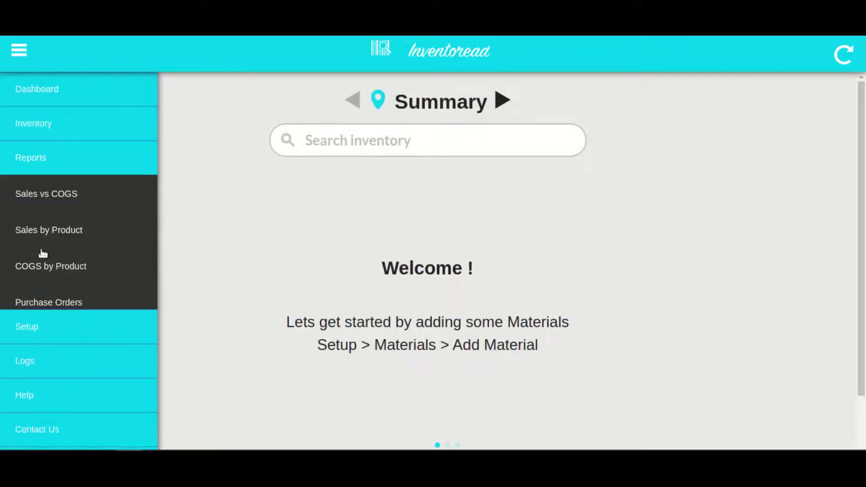
pyautogui.click(27, 325)
pyautogui.click(47, 267)
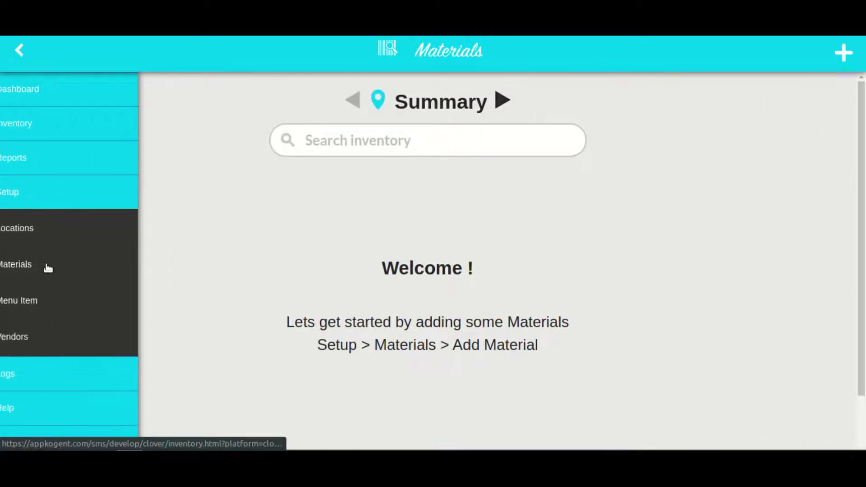
pyautogui.click(457, 203)
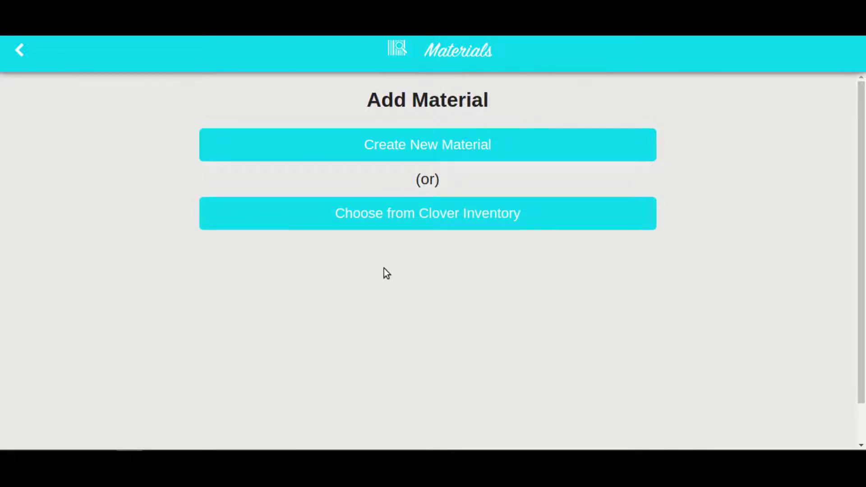
pyautogui.click(410, 215)
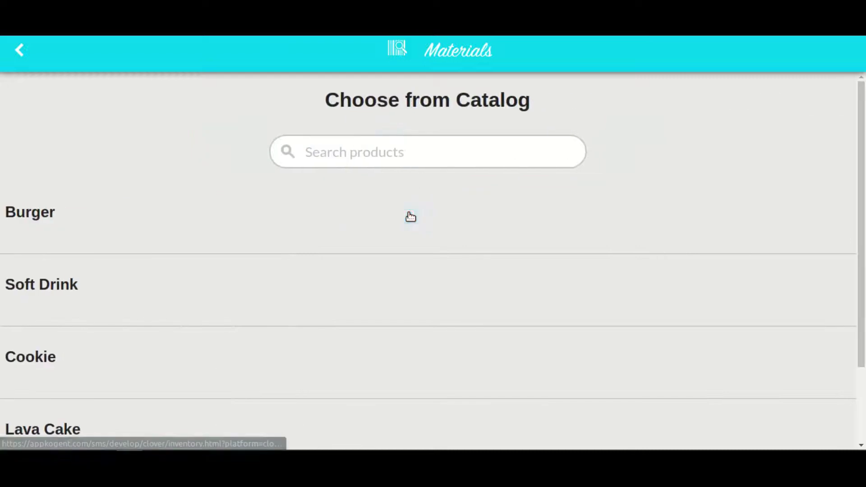
pyautogui.scroll(-2, 362, 345)
pyautogui.scroll(2, 362, 345)
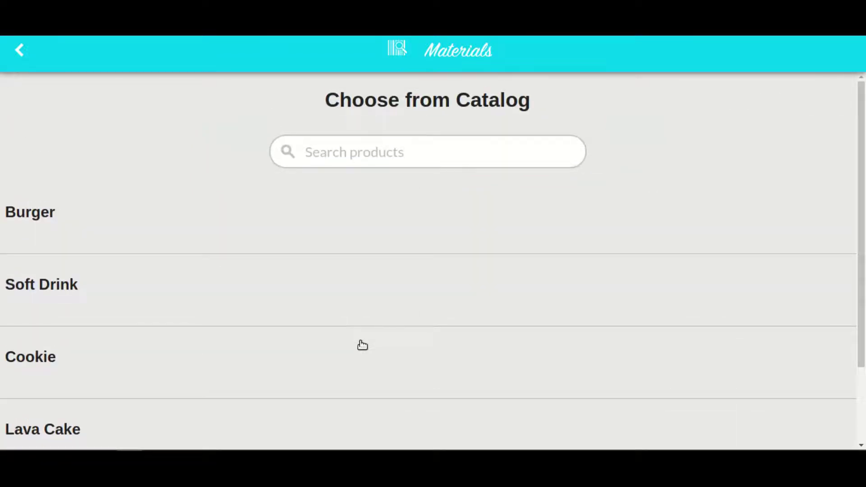
pyautogui.click(341, 291)
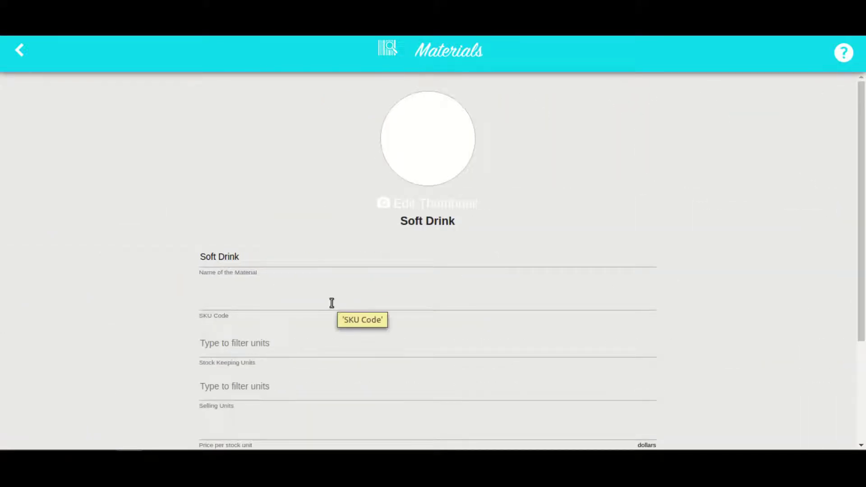
pyautogui.click(332, 304)
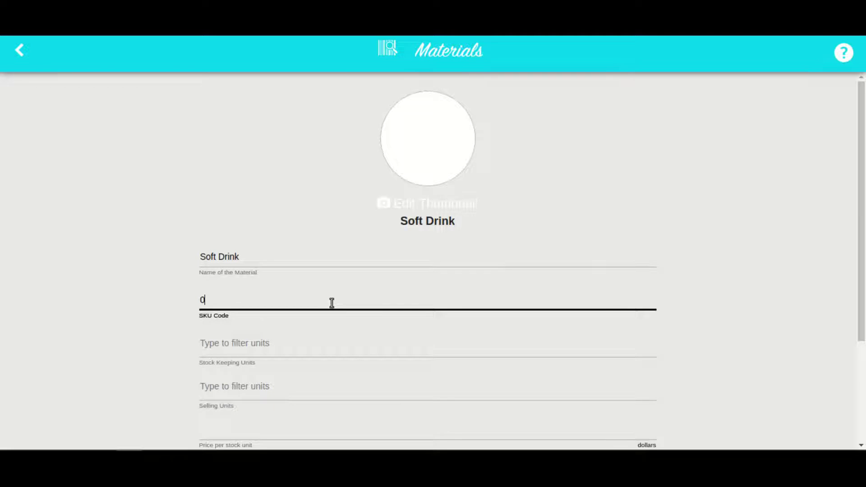
pyautogui.click(426, 160)
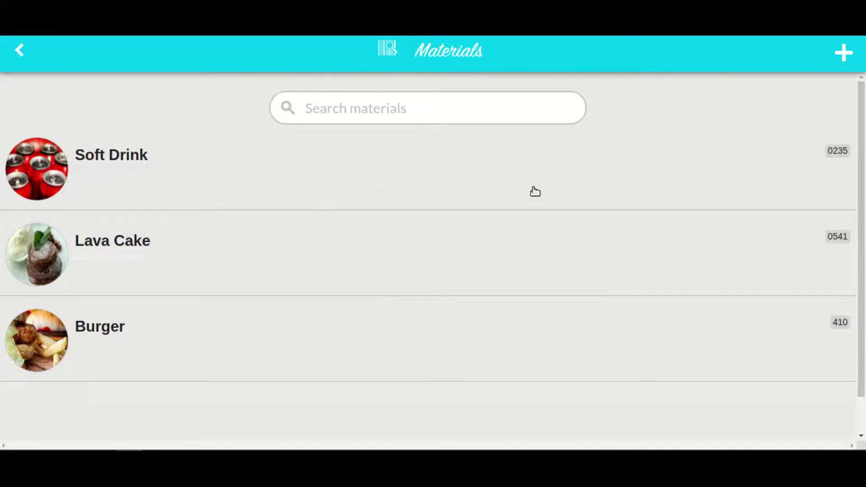
# Step: Start a brand-new material form and look over its fields
pyautogui.click(843, 55)
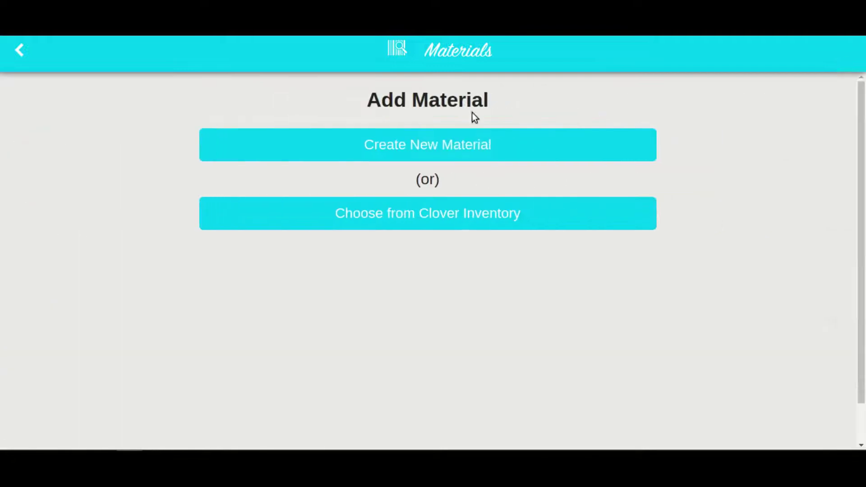
pyautogui.click(387, 150)
pyautogui.scroll(-3, 366, 296)
pyautogui.scroll(3, 366, 296)
pyautogui.scroll(-3, 366, 298)
pyautogui.scroll(1, 366, 298)
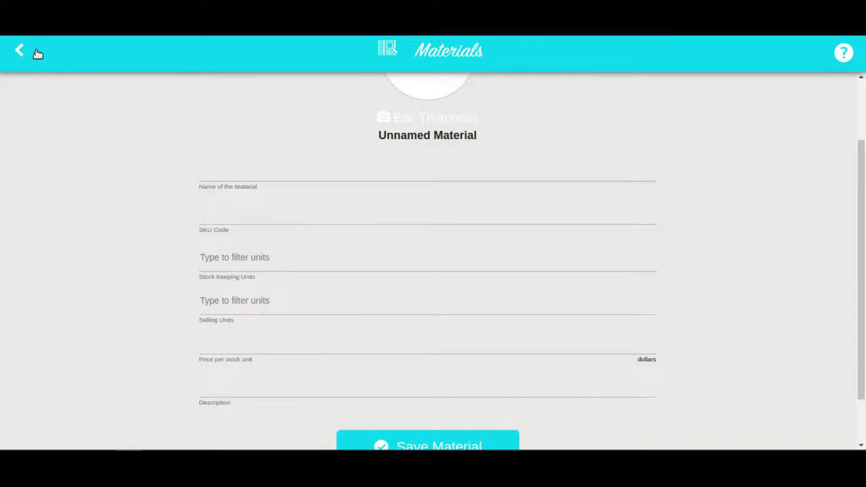
# Step: Abandon the new material unsaved, return to Summary, and expand Setup in the menu
pyautogui.click(20, 50)
pyautogui.click(21, 49)
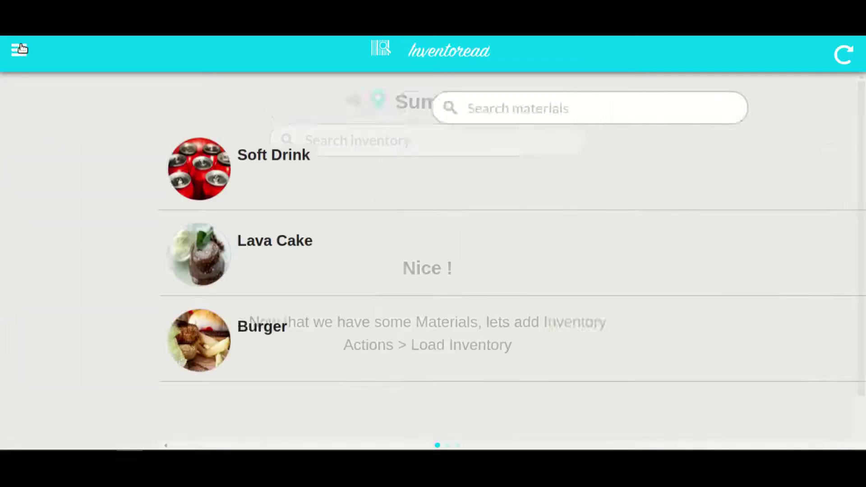
pyautogui.click(19, 50)
pyautogui.click(56, 196)
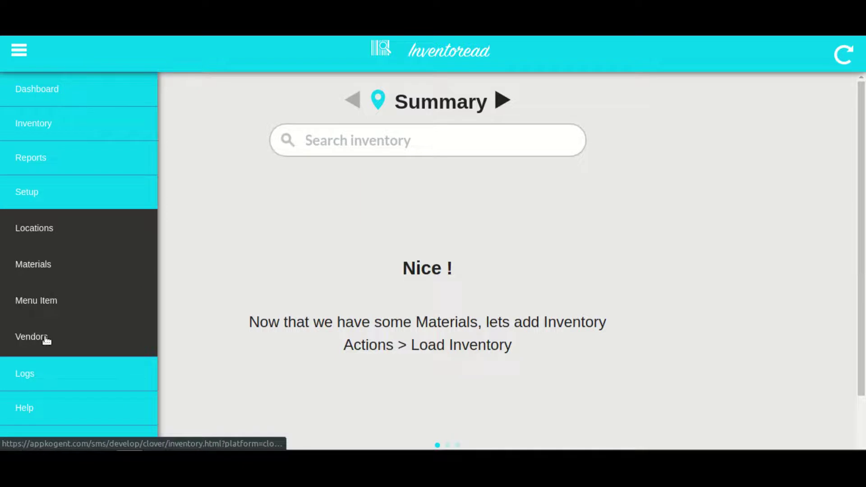
# Step: Add Vendor 2 supplying Burger at $12 per kgs and Soft Drink at $2 per gl
pyautogui.click(32, 337)
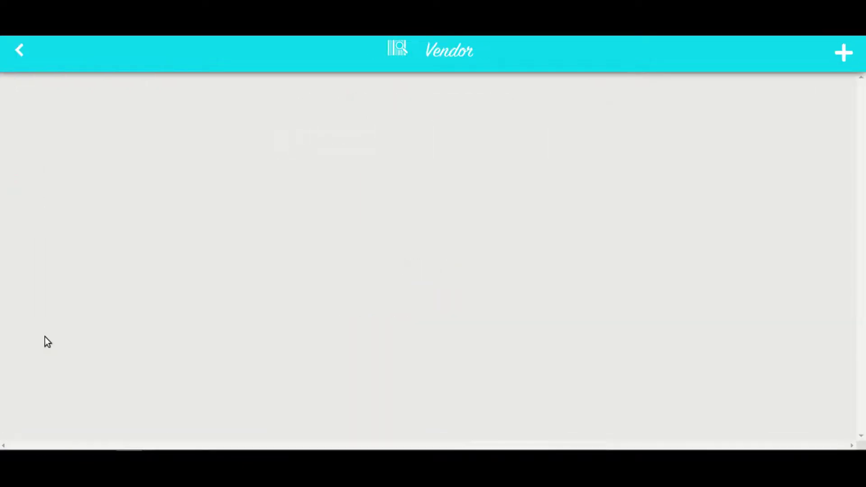
pyautogui.click(844, 53)
pyautogui.scroll(-2, 296, 270)
pyautogui.scroll(2, 296, 270)
pyautogui.scroll(-2, 296, 270)
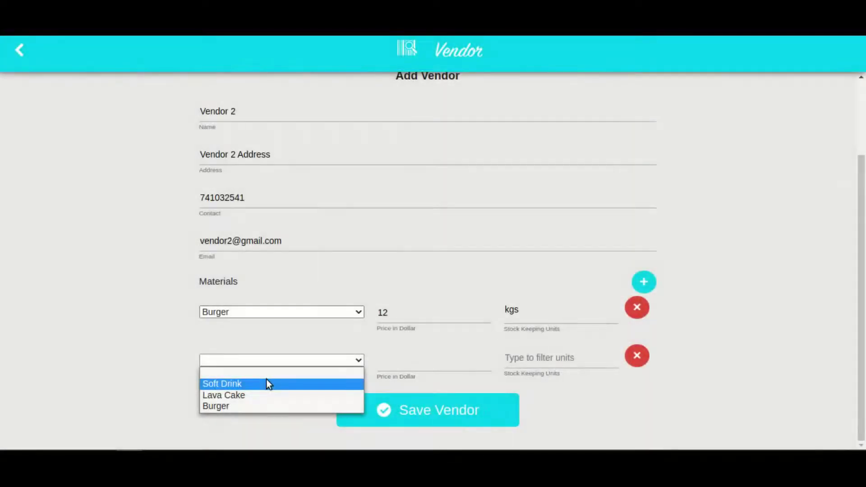
pyautogui.click(266, 380)
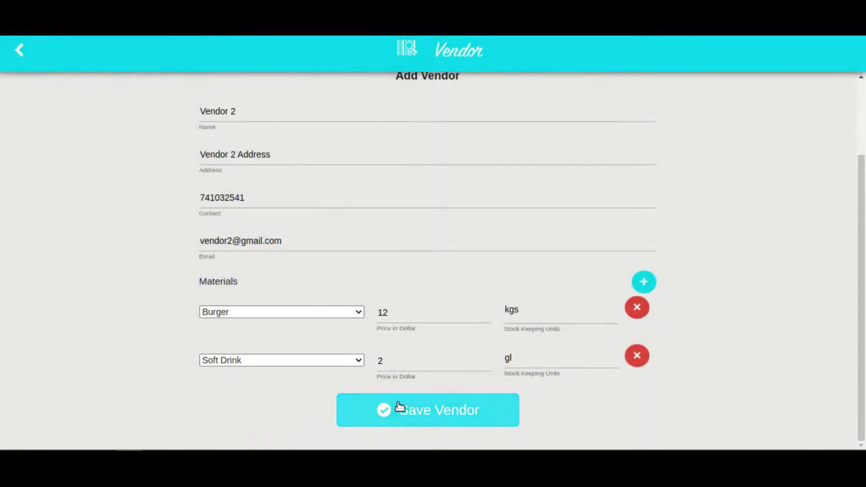
pyautogui.click(399, 408)
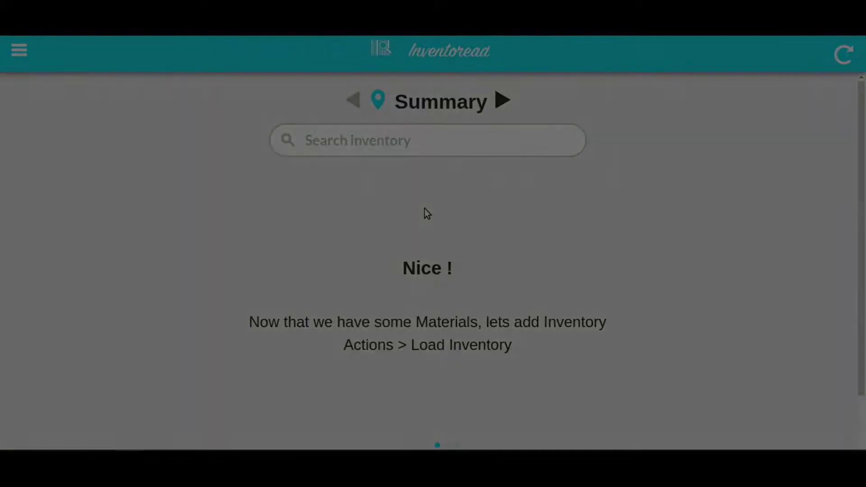
pyautogui.scroll(-2, 391, 351)
pyautogui.scroll(2, 391, 350)
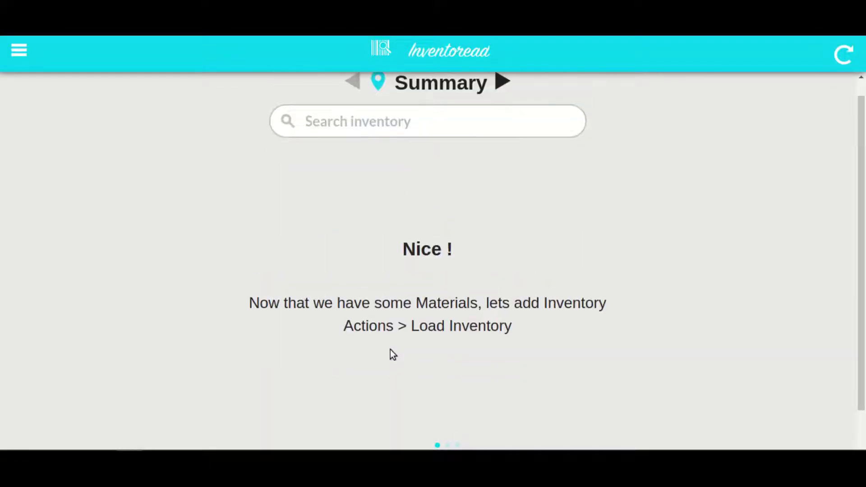
pyautogui.scroll(1, 391, 351)
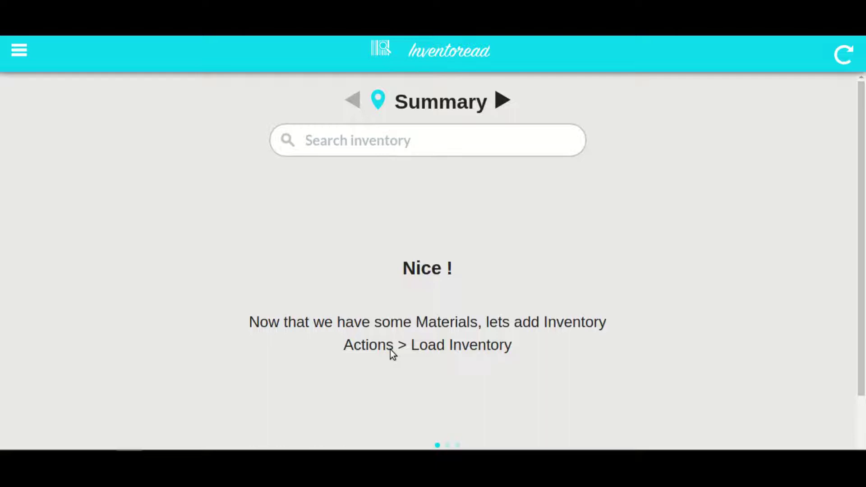
# Step: Start a manual inventory load for Test Location 1
pyautogui.click(19, 50)
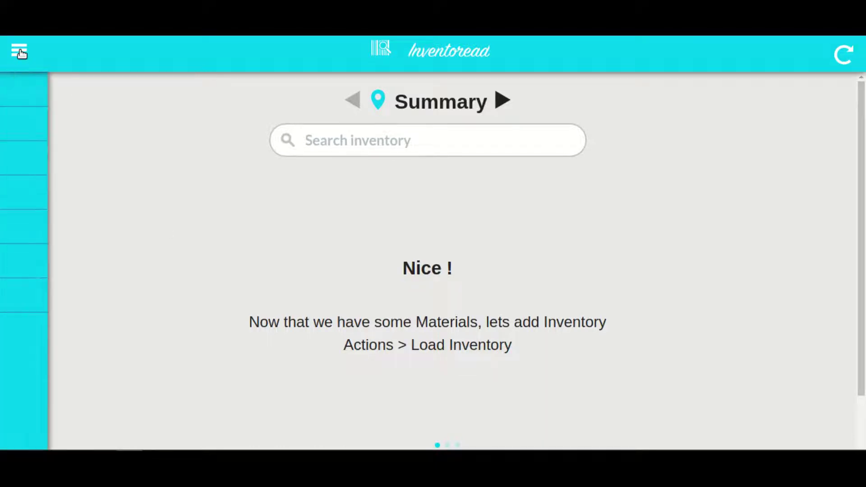
pyautogui.click(32, 120)
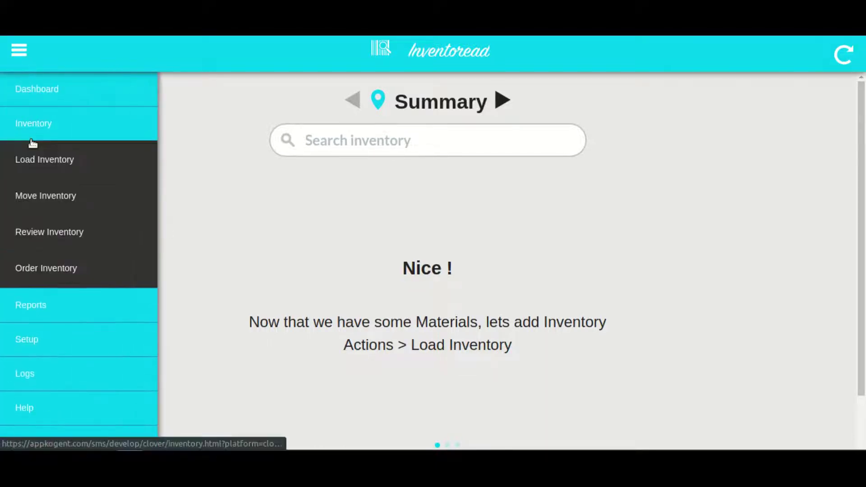
pyautogui.click(36, 162)
pyautogui.click(194, 209)
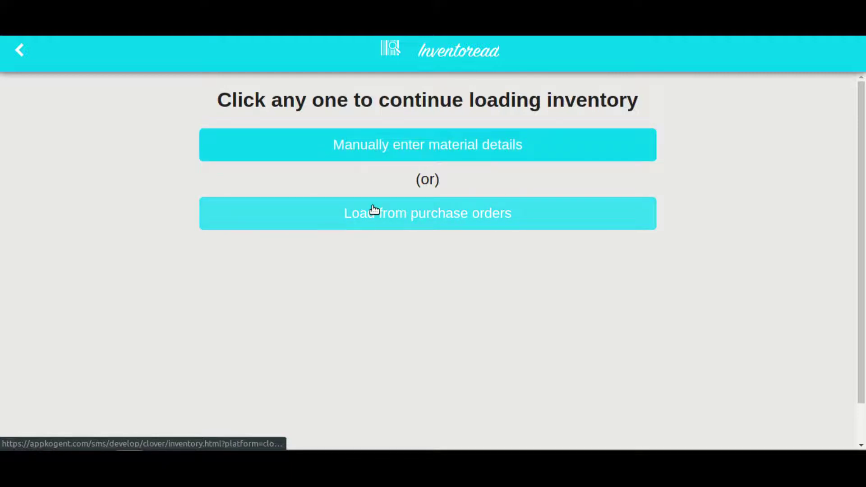
pyautogui.click(408, 148)
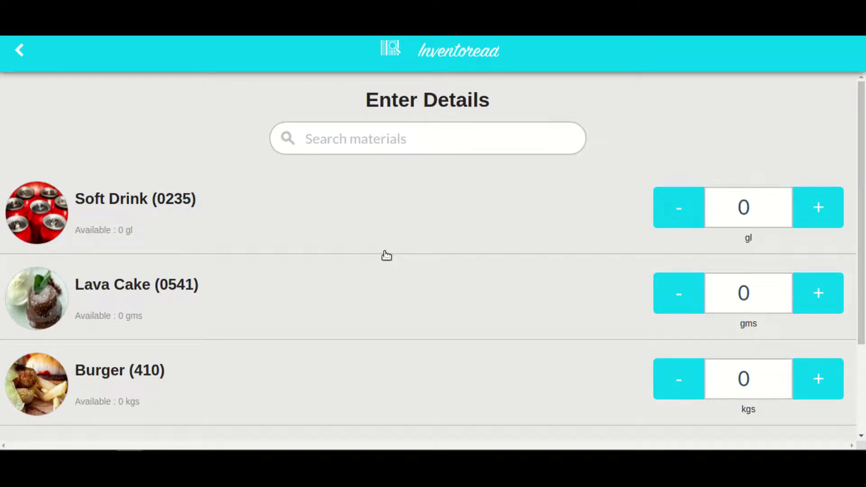
# Step: Enter Soft Drink 2 gl, Lava Cake 2 gms and Burger 1 kgs, then review them
pyautogui.scroll(-3, 386, 256)
pyautogui.scroll(3, 386, 256)
pyautogui.scroll(-3, 387, 255)
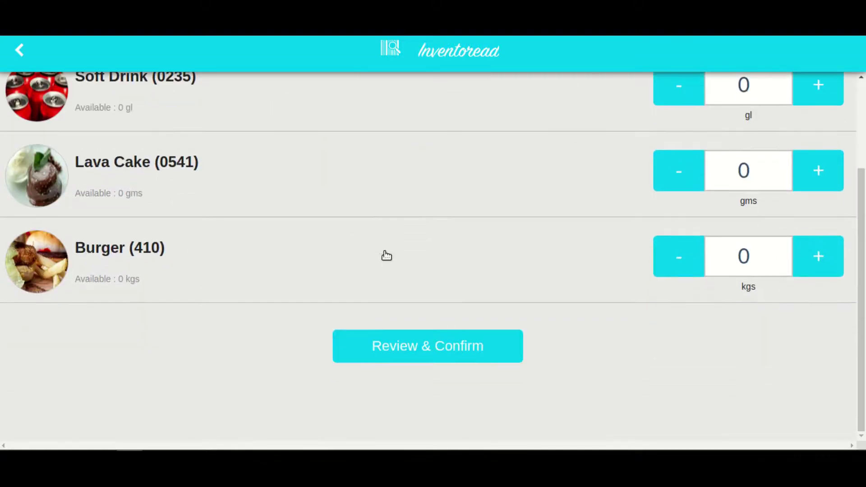
pyautogui.scroll(1, 387, 256)
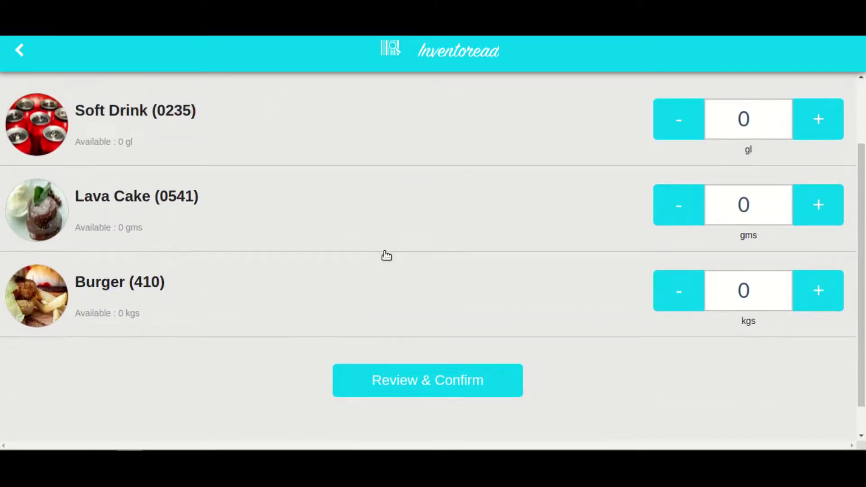
pyautogui.click(817, 132)
pyautogui.click(817, 132)
pyautogui.click(816, 199)
pyautogui.click(816, 199)
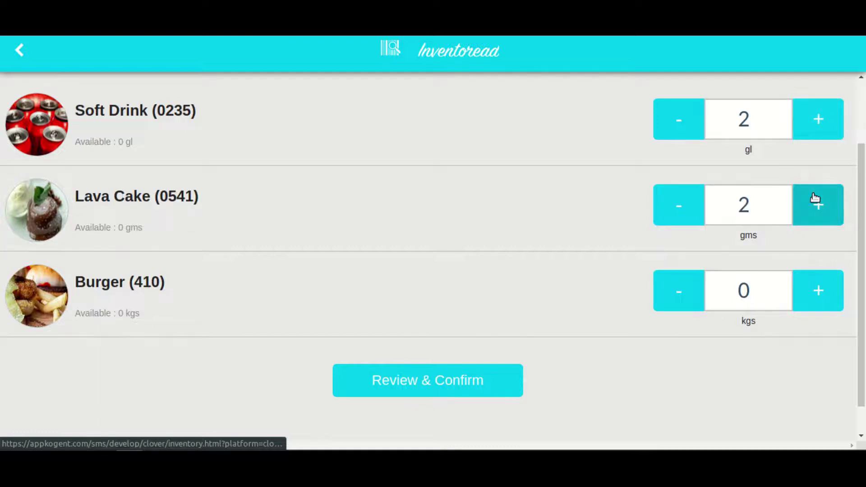
pyautogui.click(802, 289)
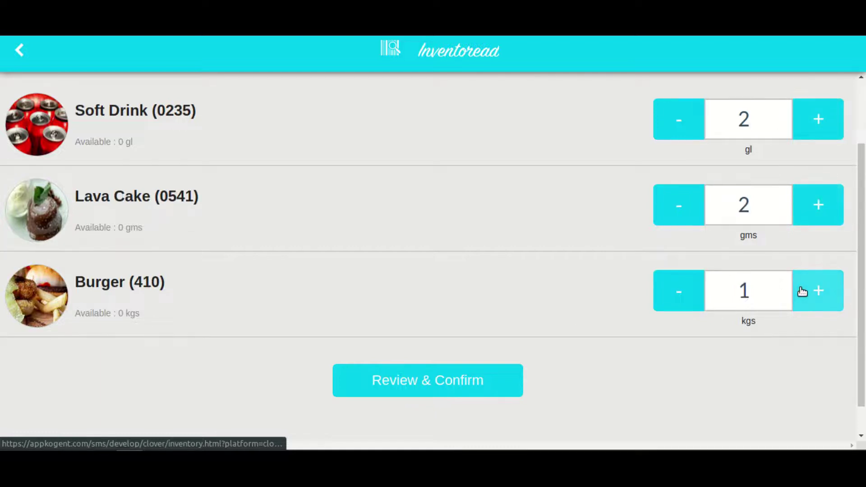
pyautogui.click(436, 385)
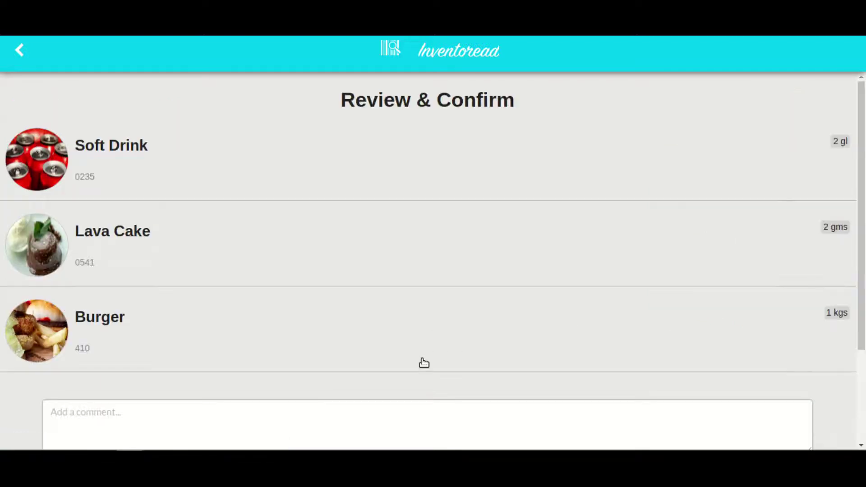
# Step: Save the stock load and check location 0451's Summary total of $24.00
pyautogui.scroll(-2, 422, 363)
pyautogui.click(346, 360)
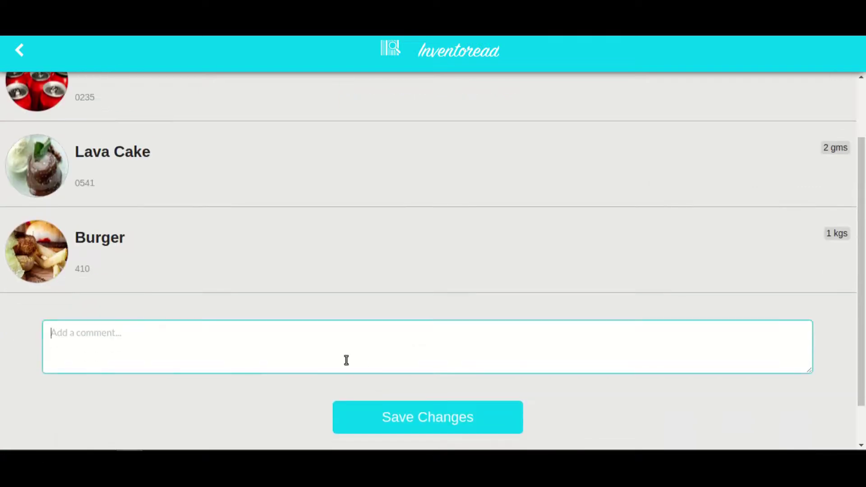
pyautogui.click(382, 415)
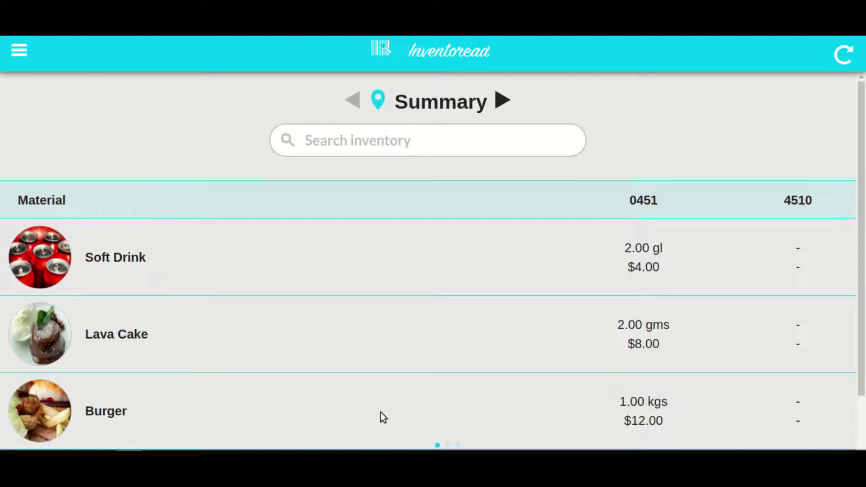
pyautogui.scroll(-2, 429, 332)
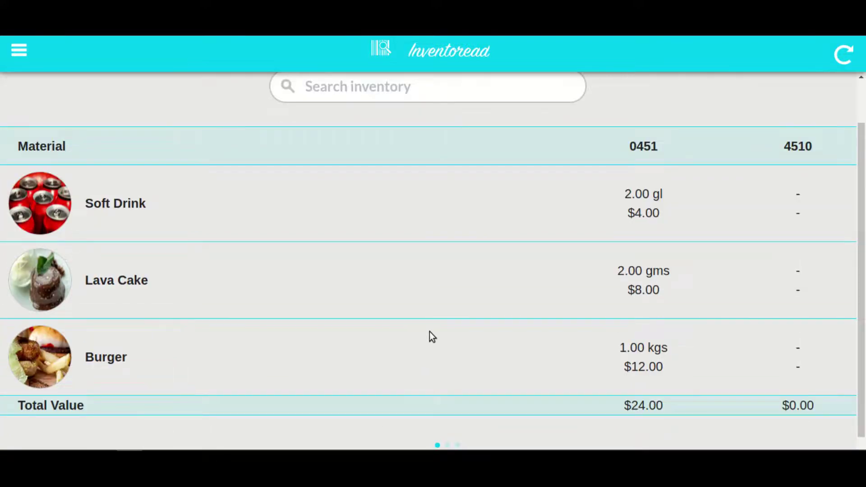
pyautogui.scroll(1, 428, 328)
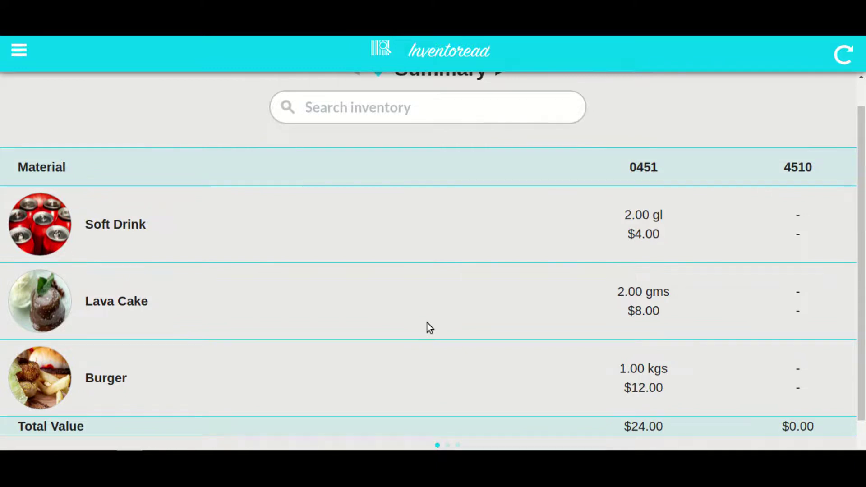
# Step: Start a new inventory order with Vendor 1 as the supplier
pyautogui.click(18, 57)
pyautogui.click(26, 123)
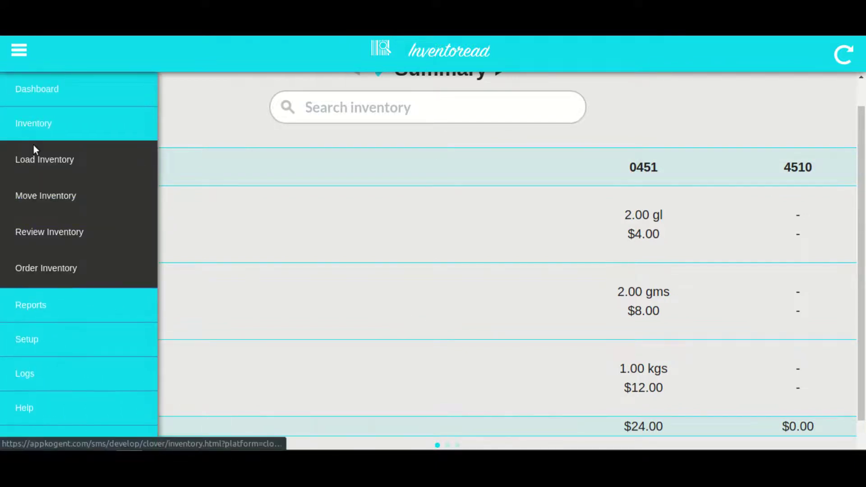
pyautogui.click(52, 275)
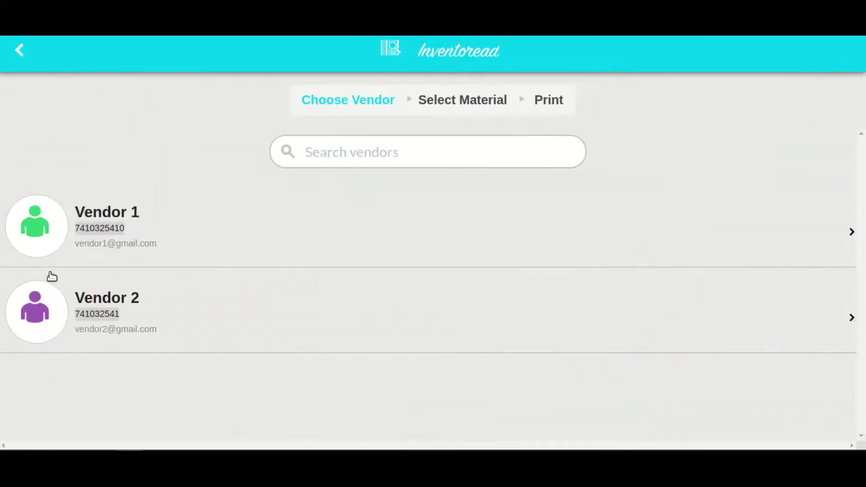
pyautogui.click(176, 236)
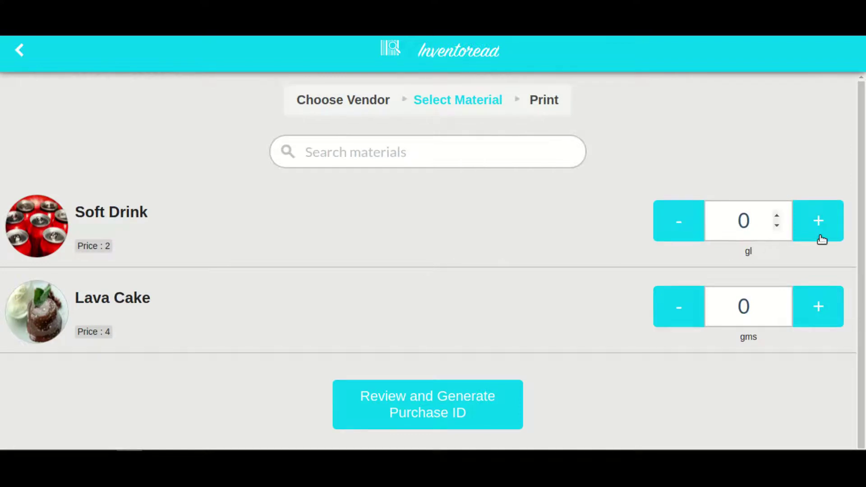
# Step: Order 2 gl Soft Drink and 2 gms Lava Cake, generate the purchase ID and save it ($12)
pyautogui.click(829, 238)
pyautogui.click(825, 237)
pyautogui.click(820, 293)
pyautogui.click(820, 293)
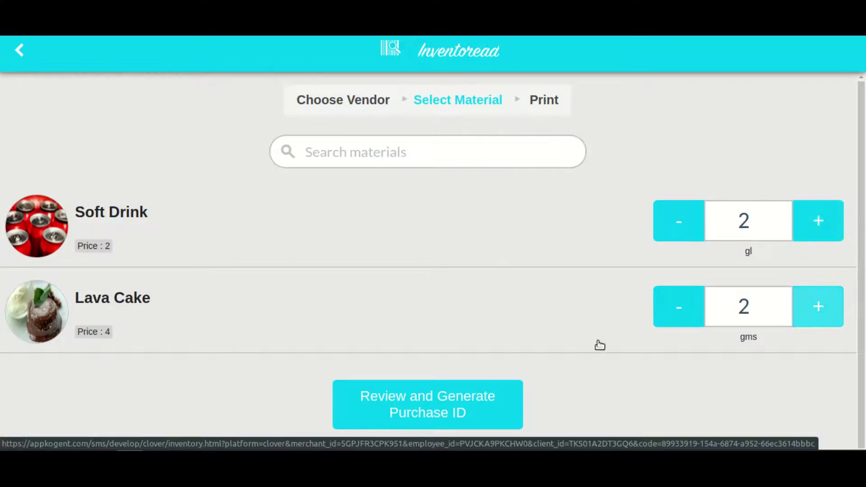
pyautogui.click(456, 403)
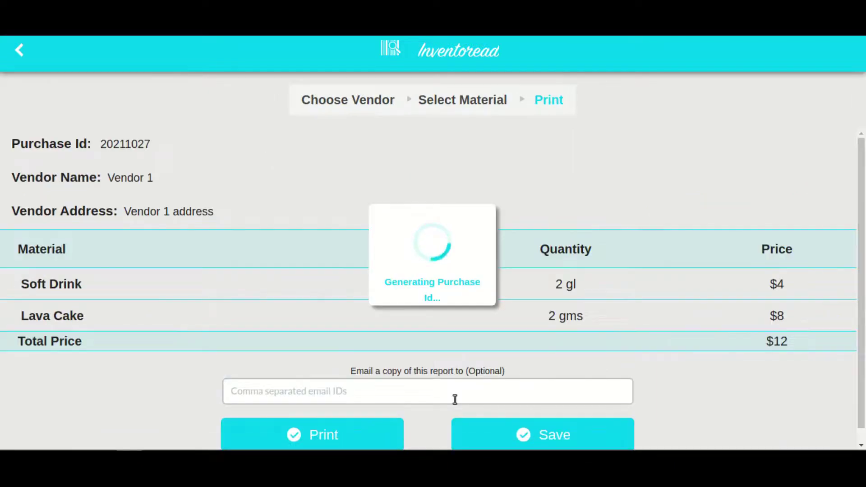
pyautogui.scroll(-1, 455, 399)
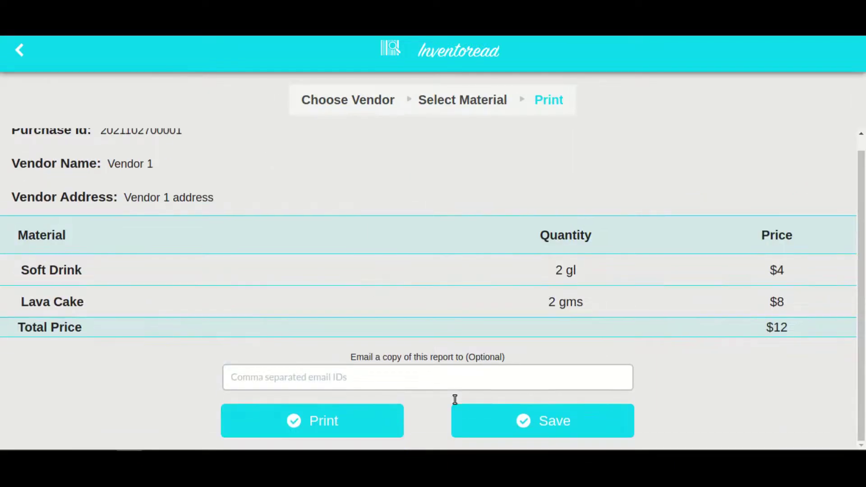
pyautogui.click(506, 428)
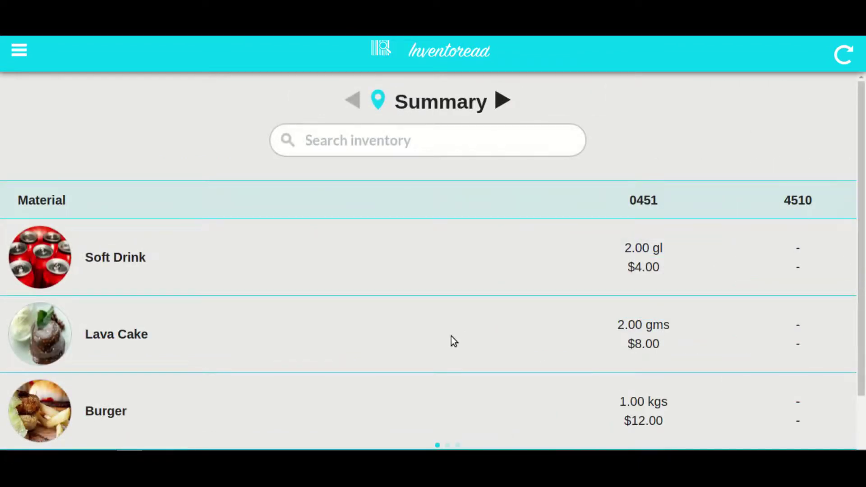
# Step: Load the newest Vendor 1 purchase order into Test Location 2 (4510) and save the stock
pyautogui.click(21, 60)
pyautogui.click(33, 124)
pyautogui.click(40, 150)
pyautogui.click(120, 231)
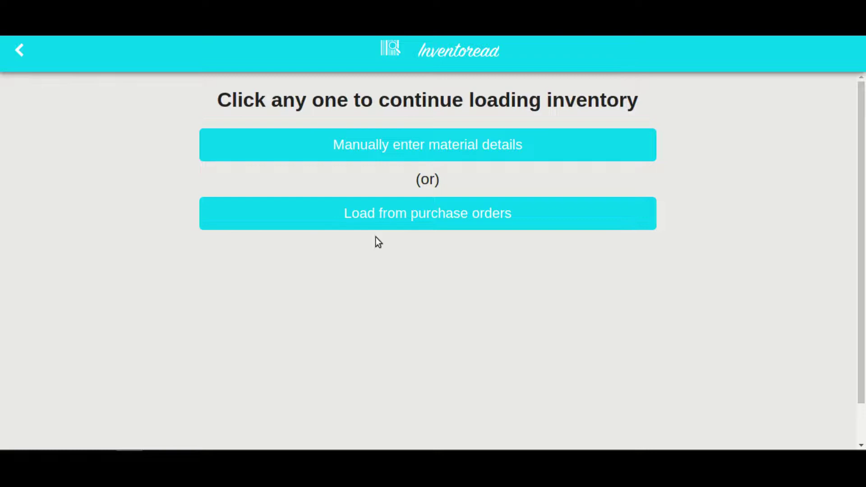
pyautogui.click(404, 218)
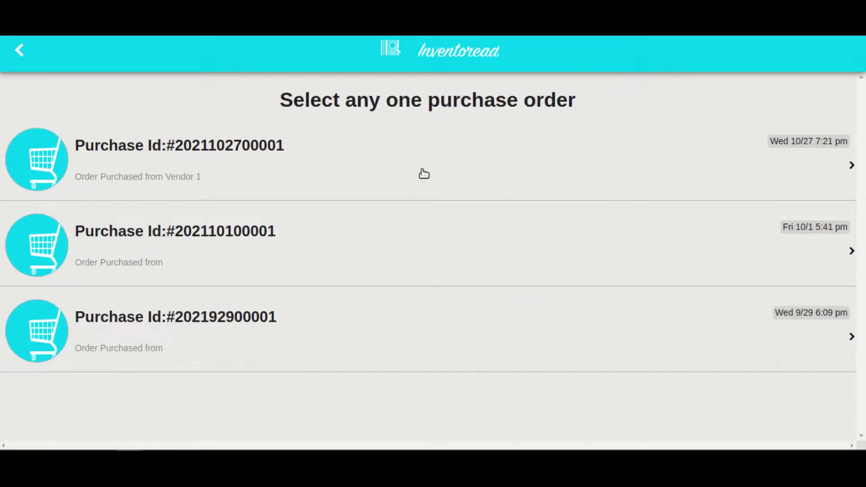
pyautogui.click(424, 174)
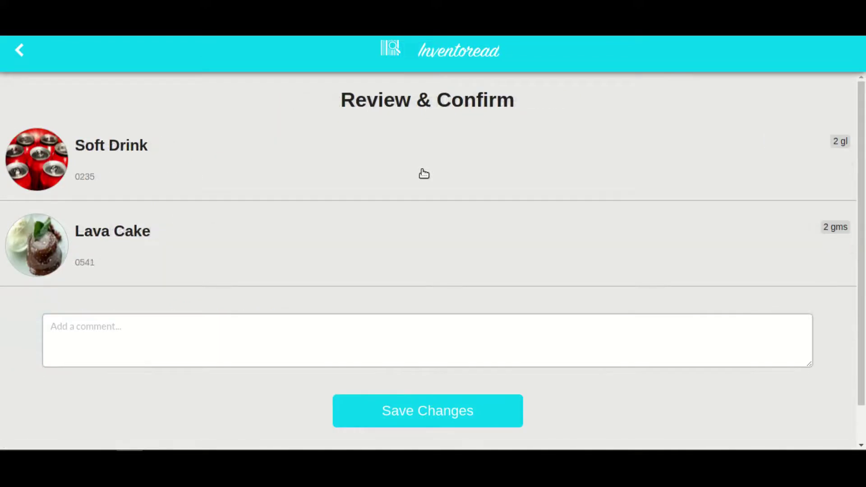
pyautogui.click(427, 416)
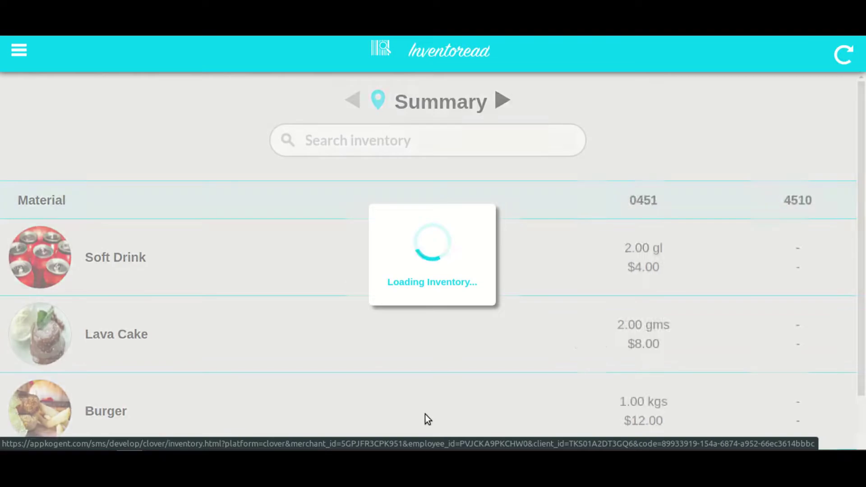
pyautogui.scroll(-3, 499, 356)
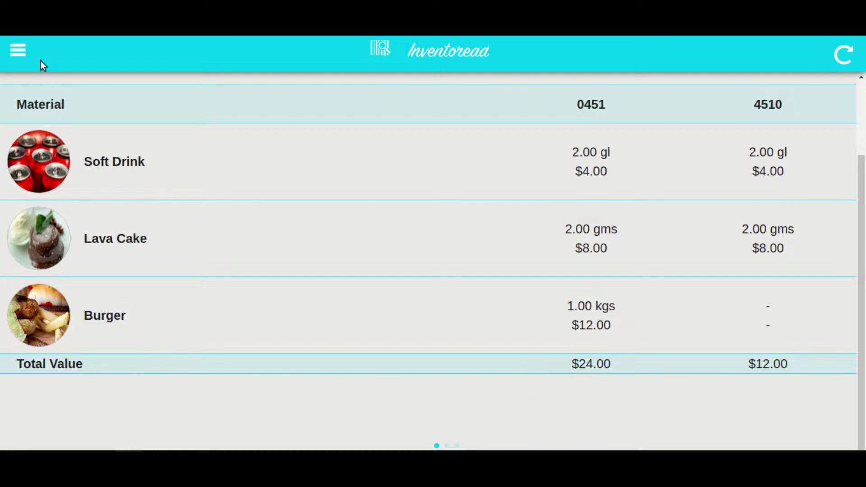
# Step: Start a stock move from Test Location 1 to Test Location 2
pyautogui.click(22, 57)
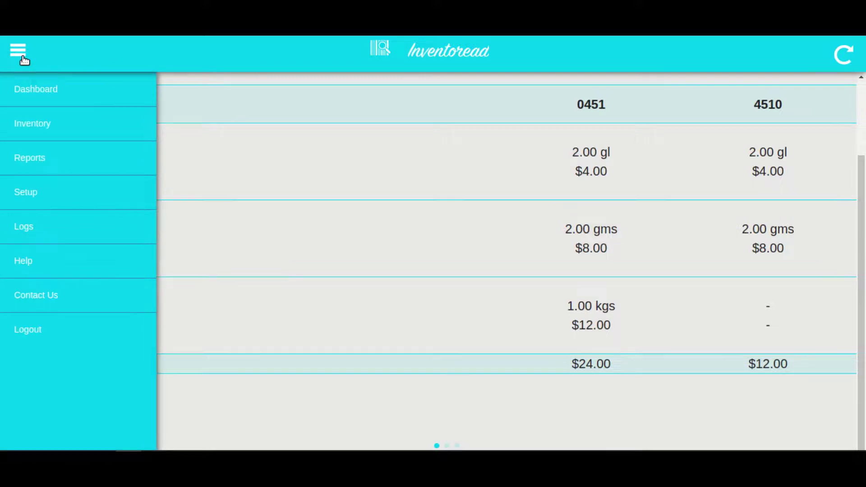
pyautogui.click(28, 133)
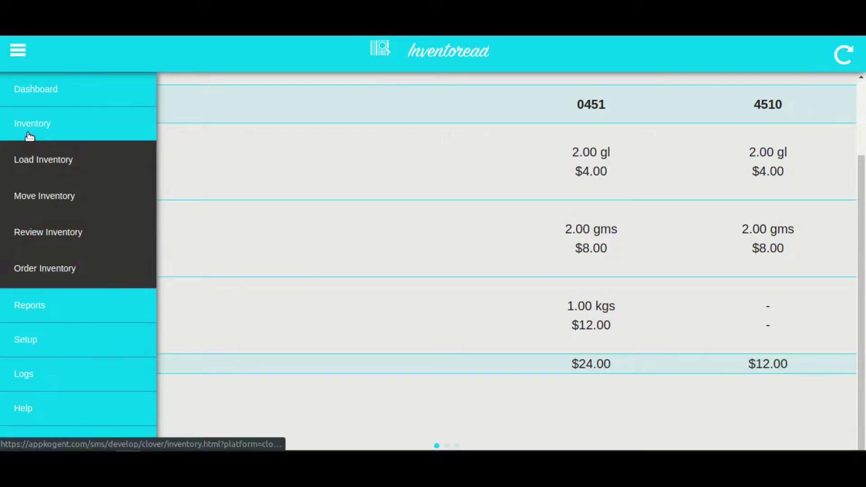
pyautogui.click(51, 206)
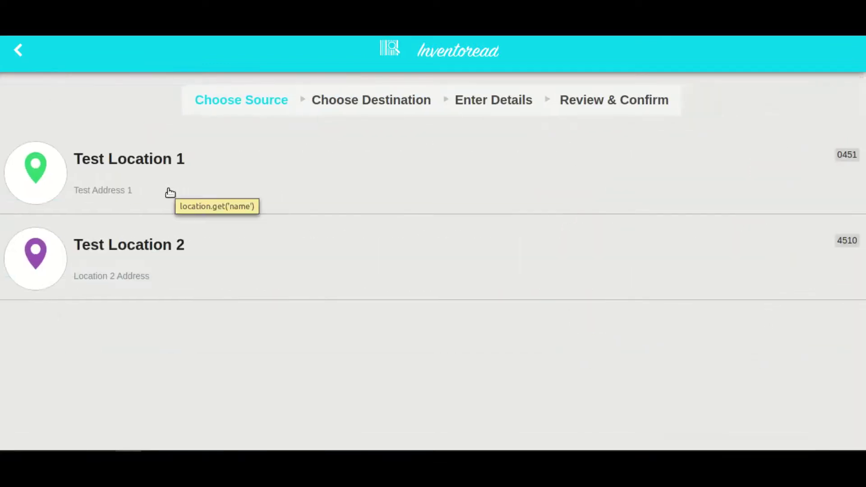
pyautogui.click(171, 193)
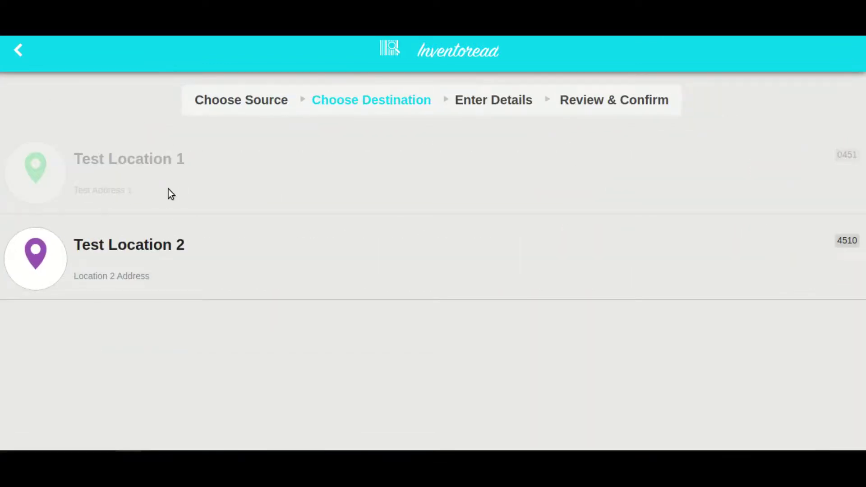
pyautogui.click(164, 256)
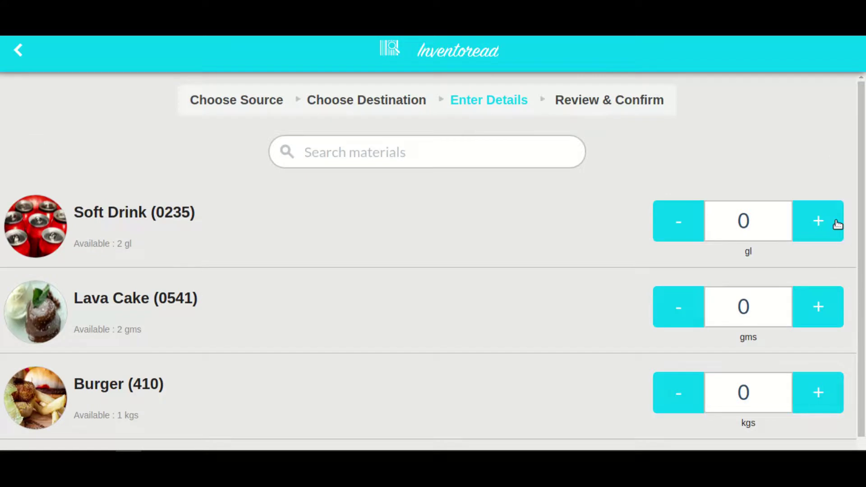
# Step: Add 1 gl Soft Drink, 2 gms Lava Cake and 1 kgs Burger to the move
pyautogui.scroll(-1, 799, 269)
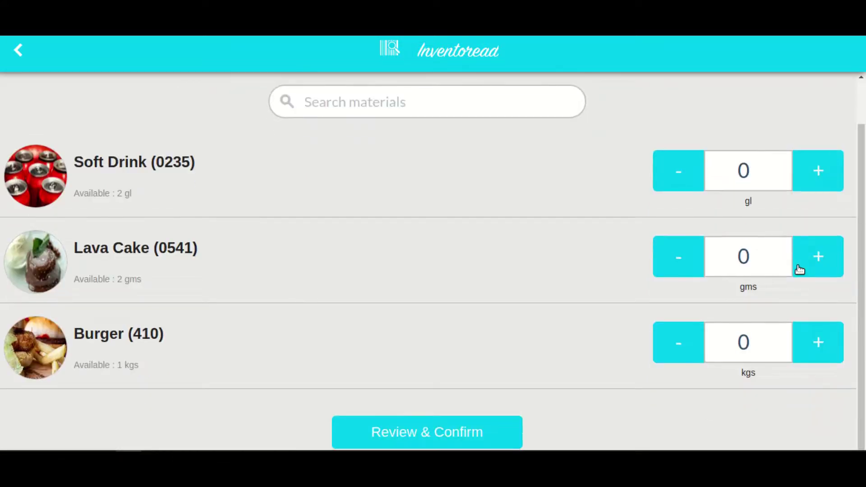
pyautogui.click(829, 179)
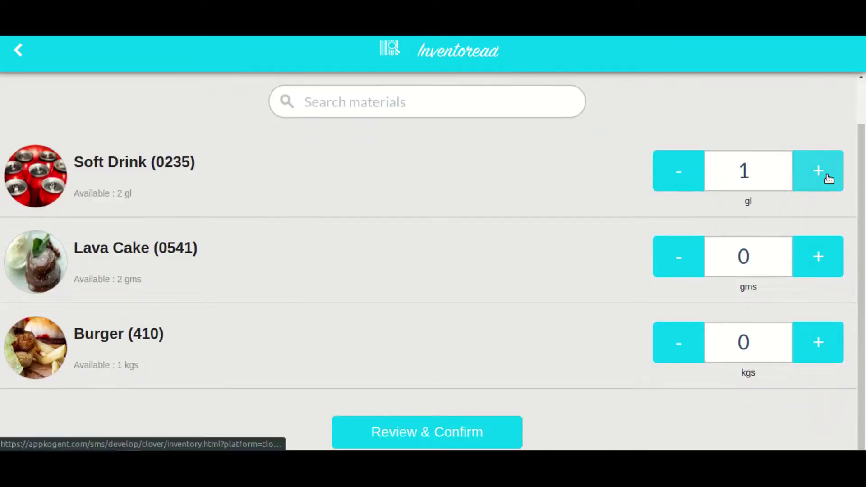
pyautogui.click(815, 256)
pyautogui.click(814, 256)
pyautogui.click(811, 345)
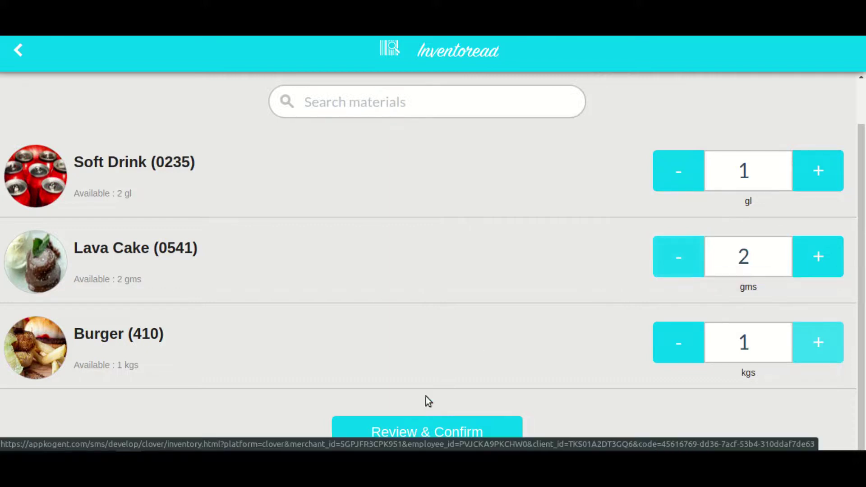
# Step: Review and save the stock move, then check the updated Summary totals
pyautogui.click(410, 429)
pyautogui.scroll(-2, 409, 423)
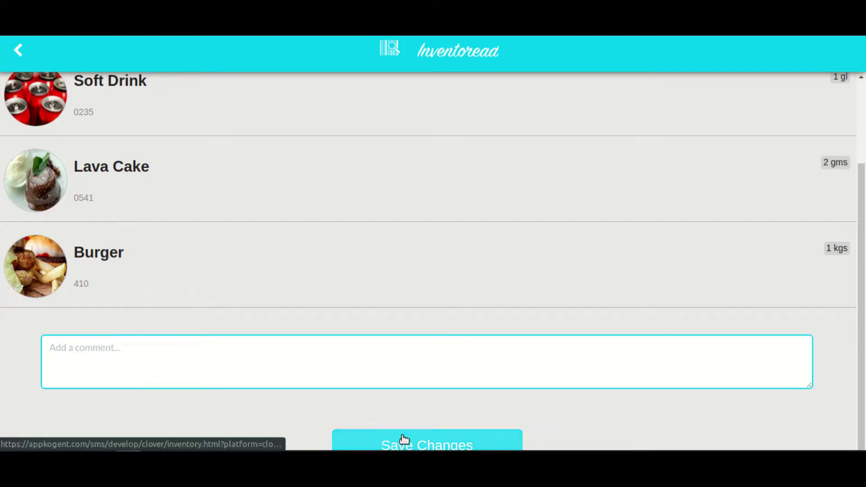
pyautogui.click(404, 439)
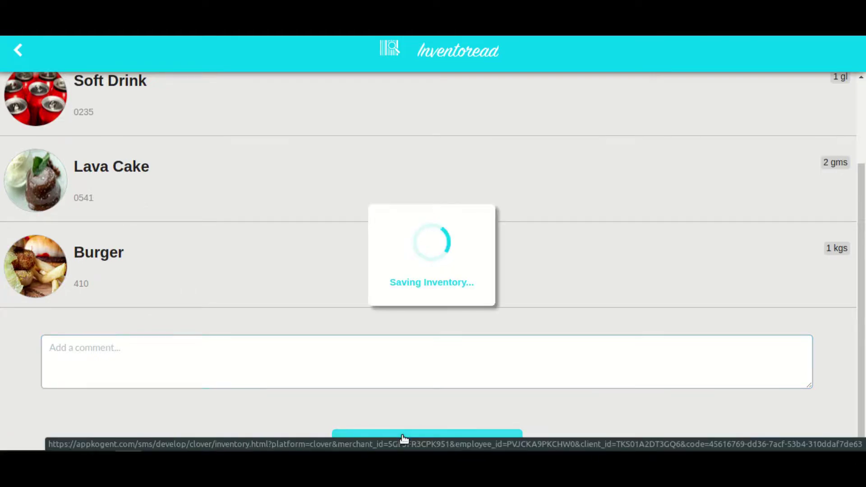
pyautogui.scroll(-3, 572, 344)
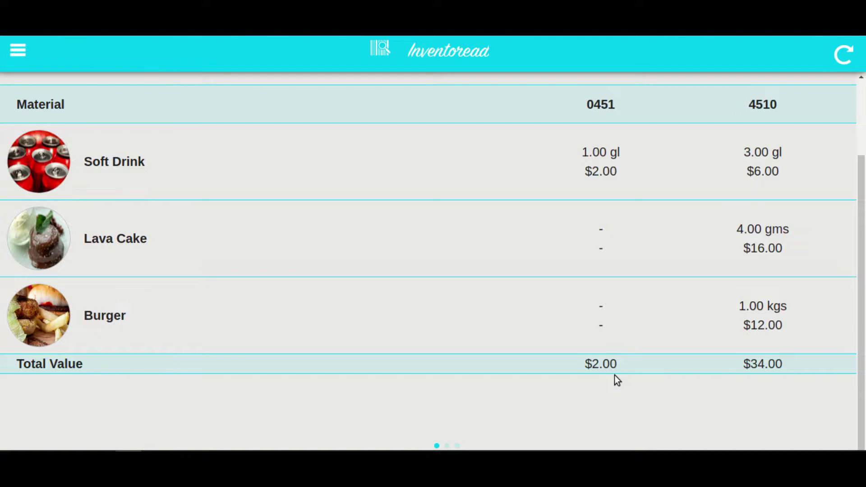
pyautogui.scroll(3, 568, 311)
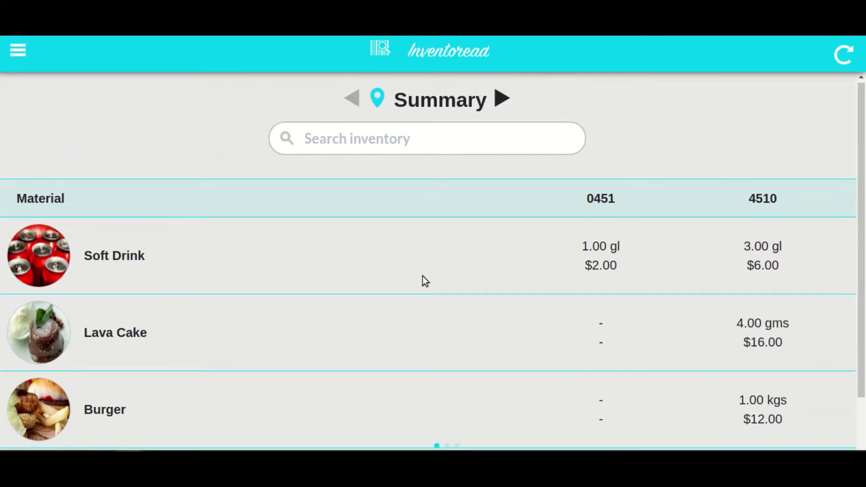
# Step: Start an inventory review for Test Location 1
pyautogui.click(19, 53)
pyautogui.click(36, 138)
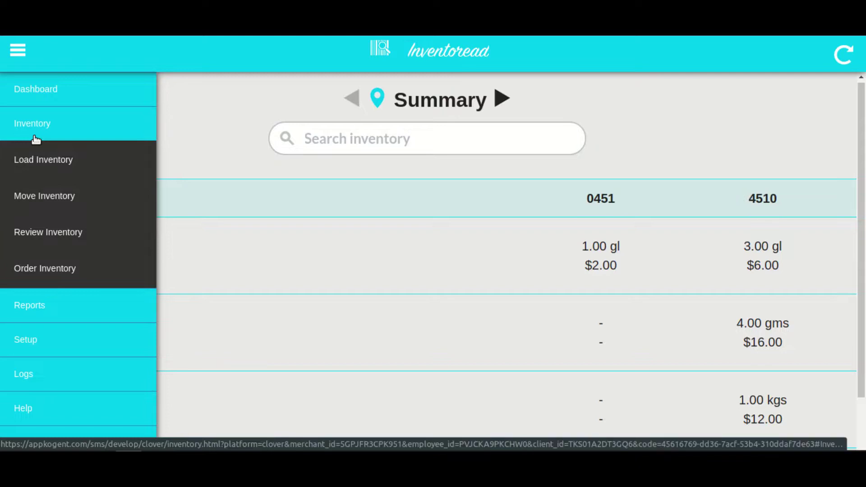
pyautogui.click(44, 240)
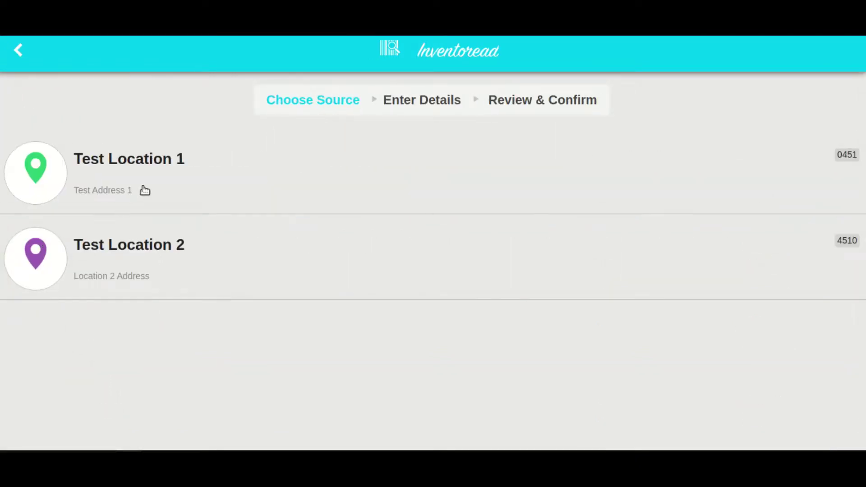
pyautogui.click(165, 179)
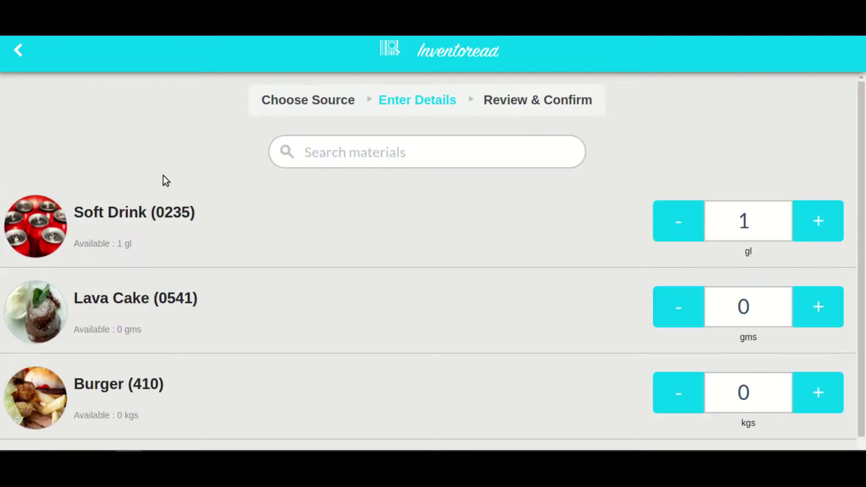
# Step: Count 1 gms Lava Cake and 1 kgs Burger, then confirm and save the review
pyautogui.scroll(-1, 283, 287)
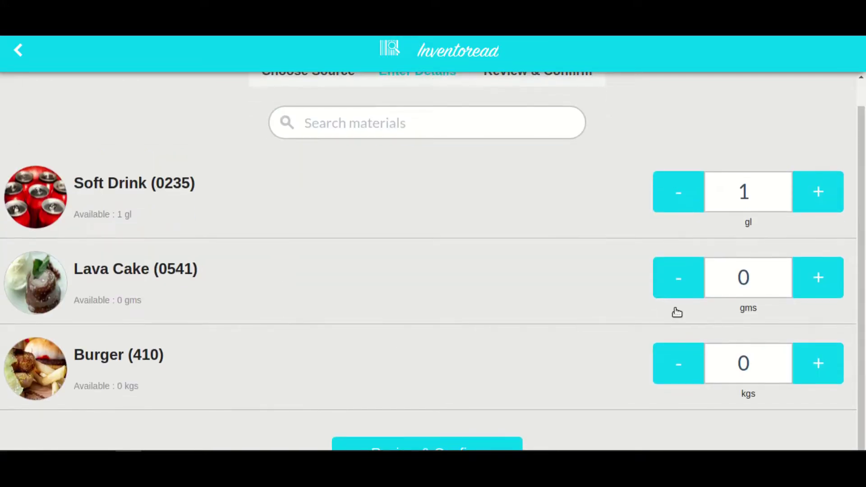
pyautogui.click(827, 288)
pyautogui.click(826, 360)
pyautogui.scroll(-1, 644, 369)
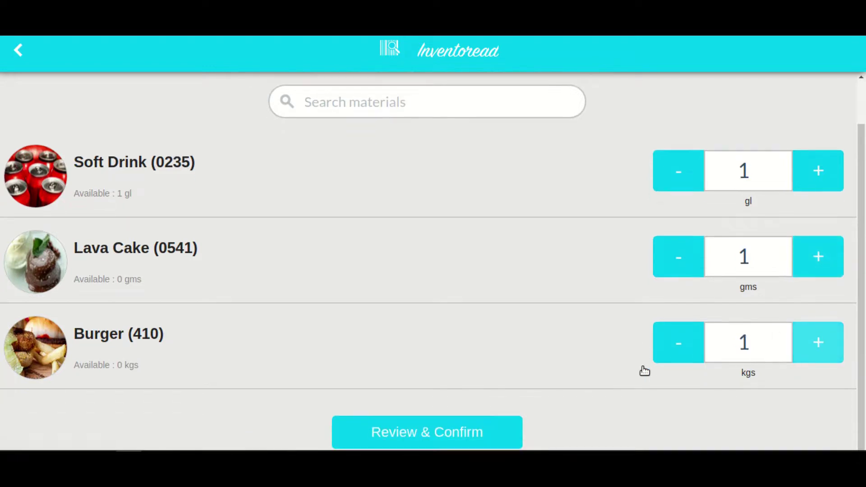
pyautogui.click(480, 431)
pyautogui.scroll(1, 497, 361)
pyautogui.scroll(-1, 497, 361)
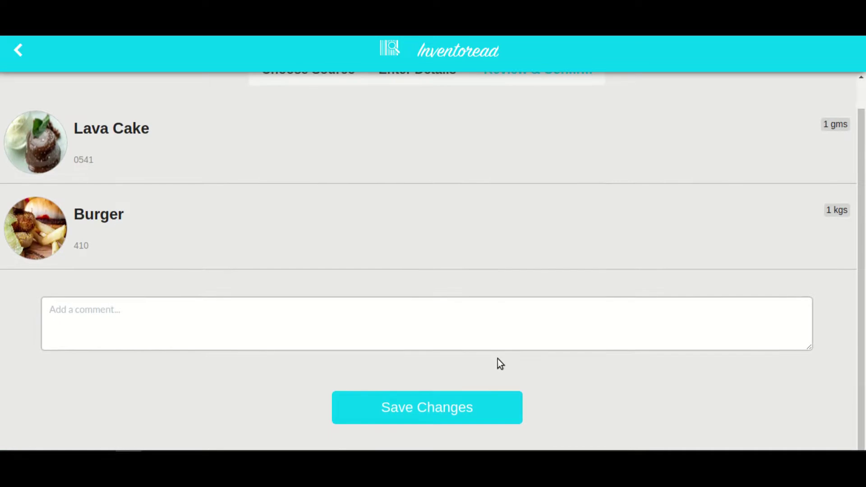
pyautogui.click(450, 411)
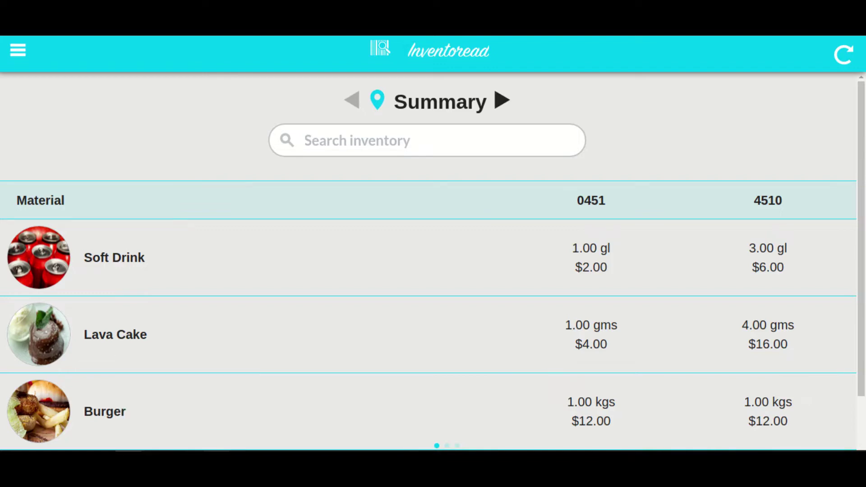
# Step: In Clover Register, add one Soft Drink from testcategory1 to the order and review it
pyautogui.click(221, 434)
pyautogui.moveTo(570, 52); pyautogui.dragTo(247, 58)
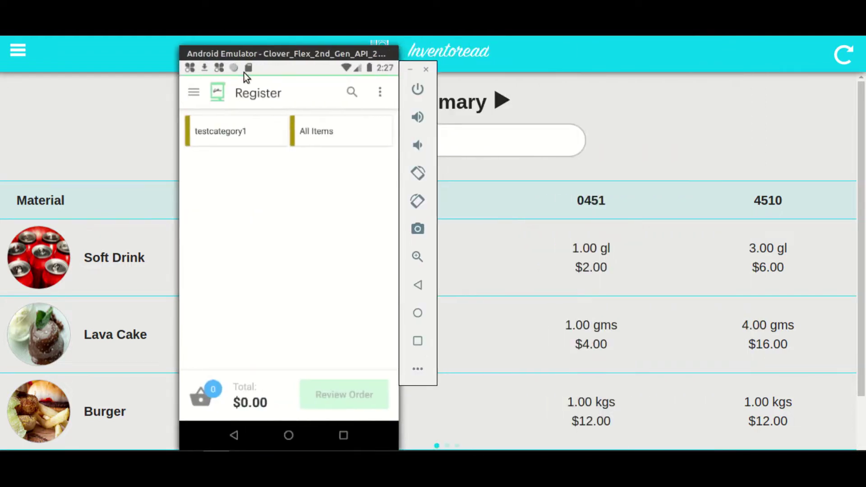
pyautogui.click(221, 140)
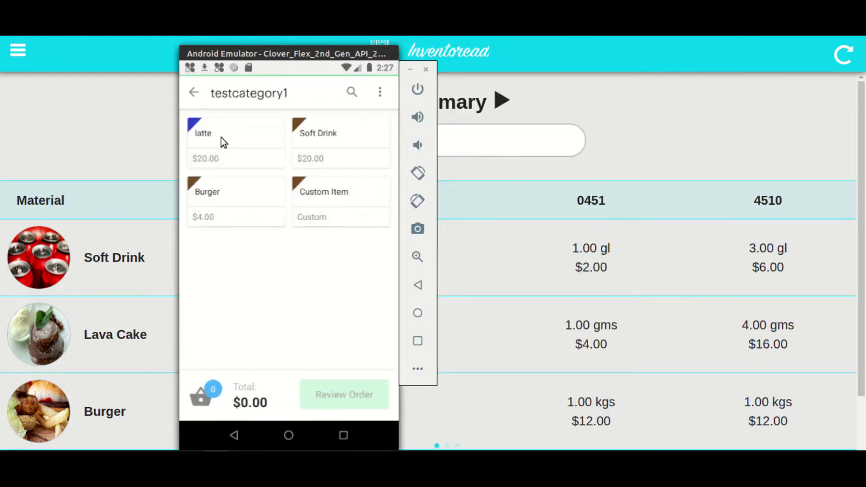
pyautogui.click(321, 148)
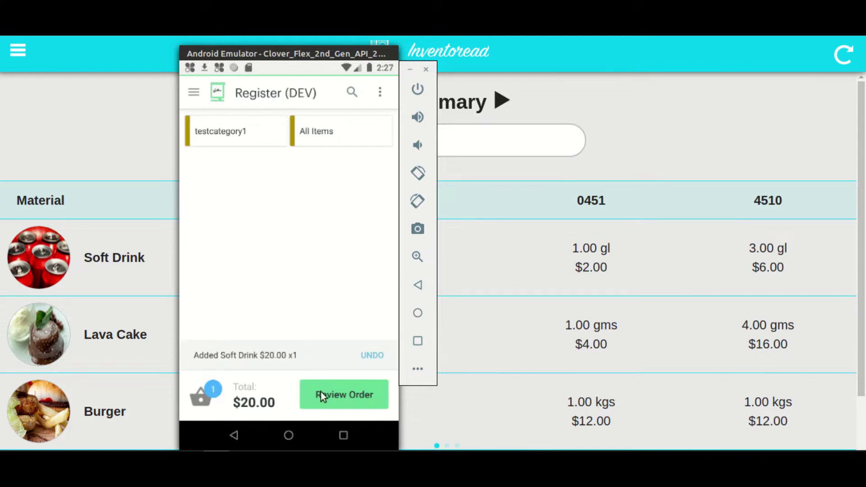
pyautogui.click(321, 393)
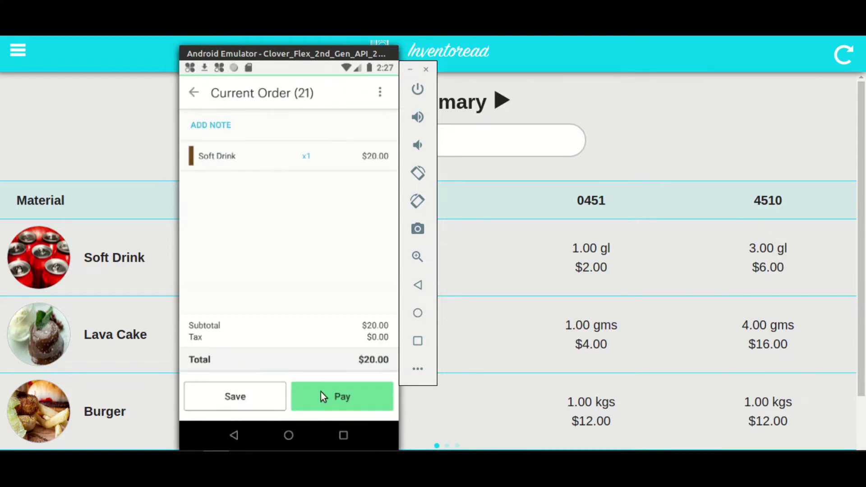
# Step: Pay the order with $20.00 cash and finish the sale
pyautogui.click(324, 396)
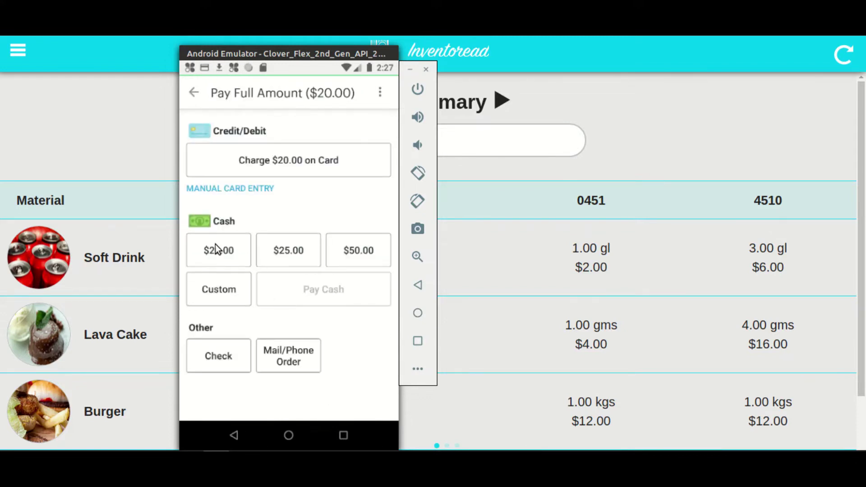
pyautogui.click(215, 249)
pyautogui.click(300, 293)
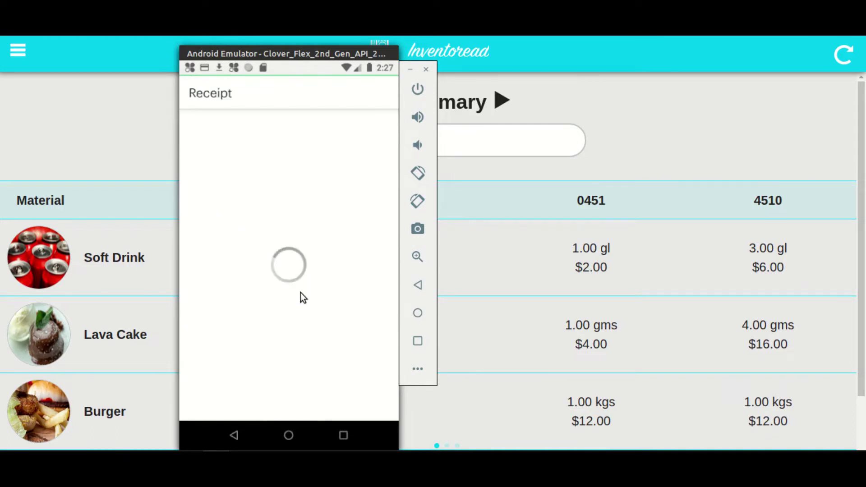
pyautogui.click(297, 393)
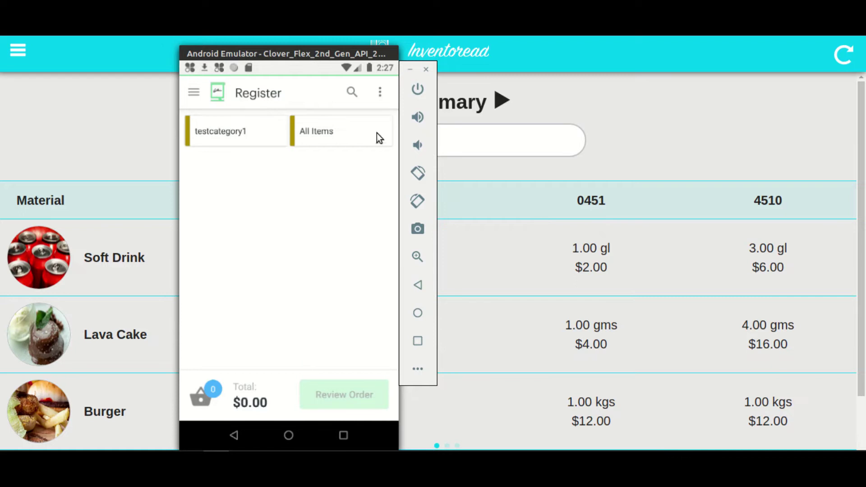
# Step: Minimize the emulator and refresh the Inventoread Summary to reflect the Soft Drink sale
pyautogui.click(407, 69)
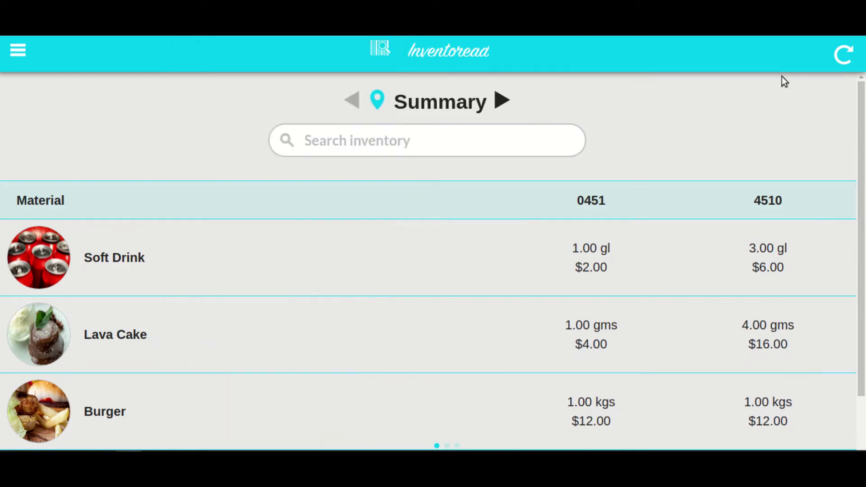
pyautogui.click(837, 61)
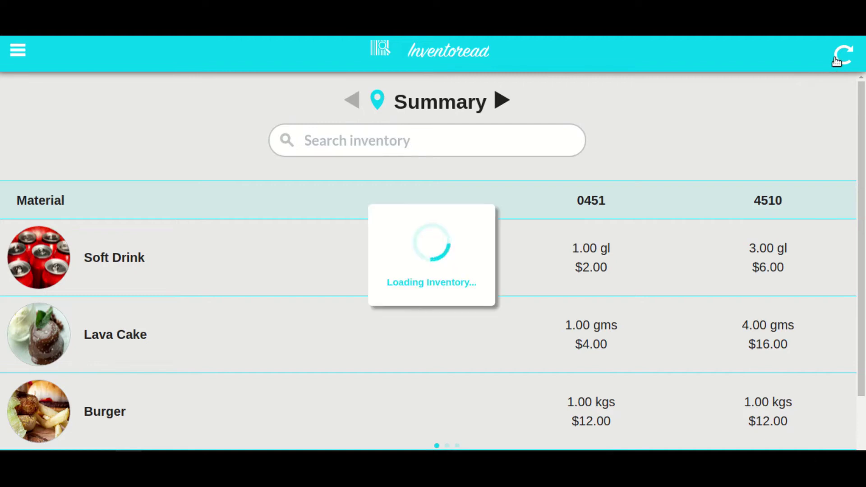